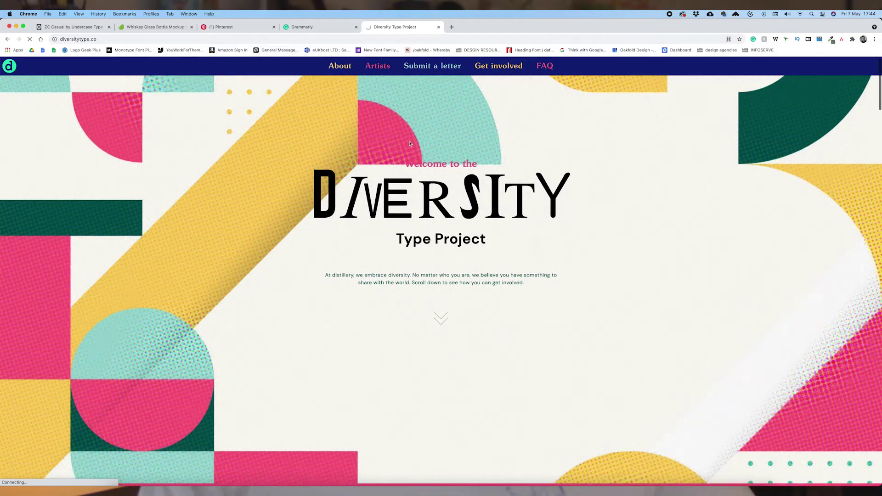
# Step: Scroll the diversitytype.co page past the About video and partner logos to the Artists section
pyautogui.scroll(-6, 410, 143)
pyautogui.scroll(-9, 410, 144)
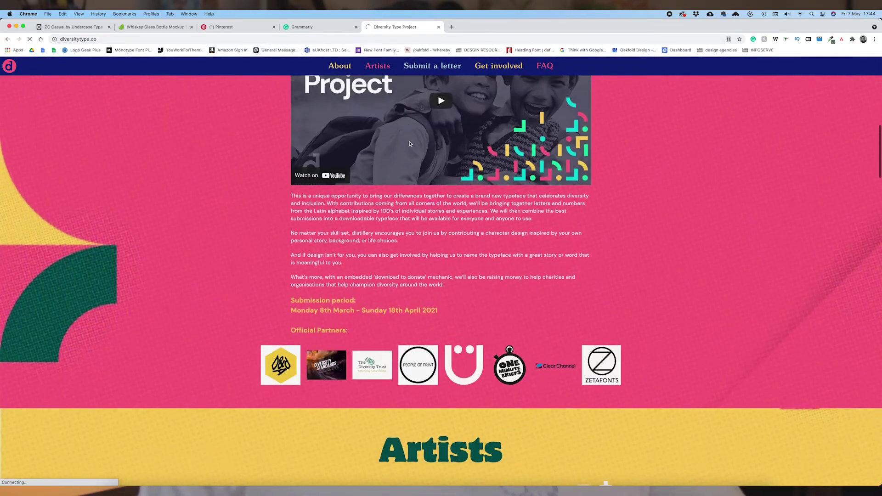
pyautogui.scroll(-4, 410, 144)
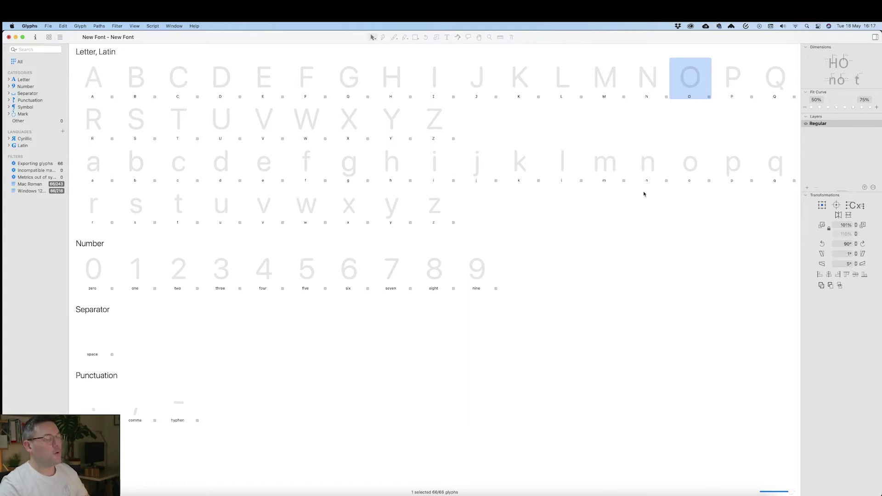
# Step: Open the empty O glyph in Glyphs, then switch to Adobe Illustrator
pyautogui.doubleClick(692, 86)
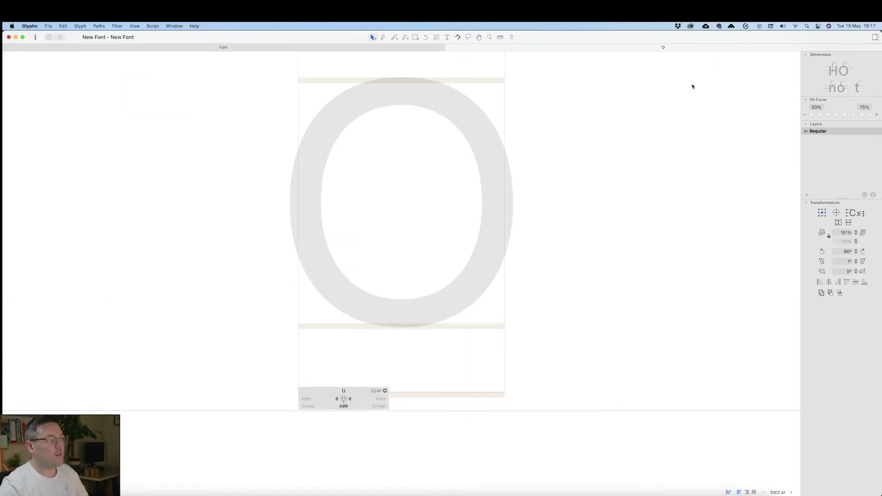
pyautogui.press('super+Tab')
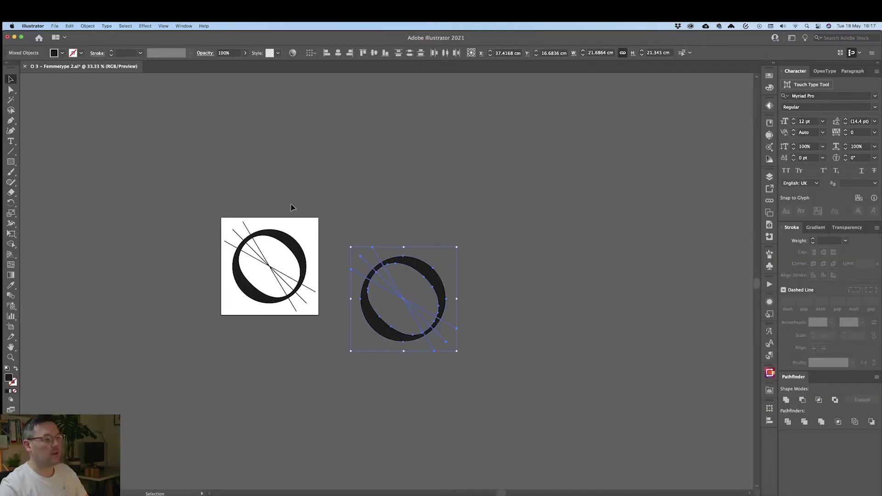
# Step: Copy the tilted O artwork with its crossing strokes and go back to Glyphs
pyautogui.click(301, 197)
pyautogui.press('super+z')
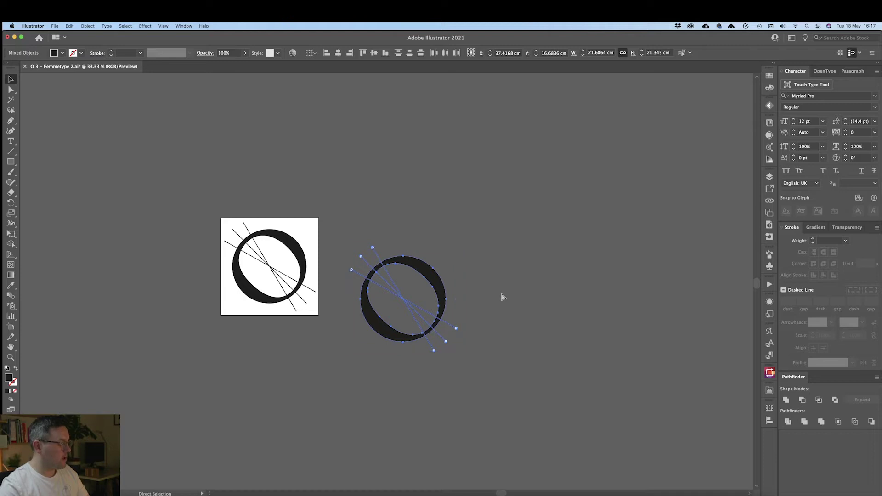
pyautogui.press('super+Tab')
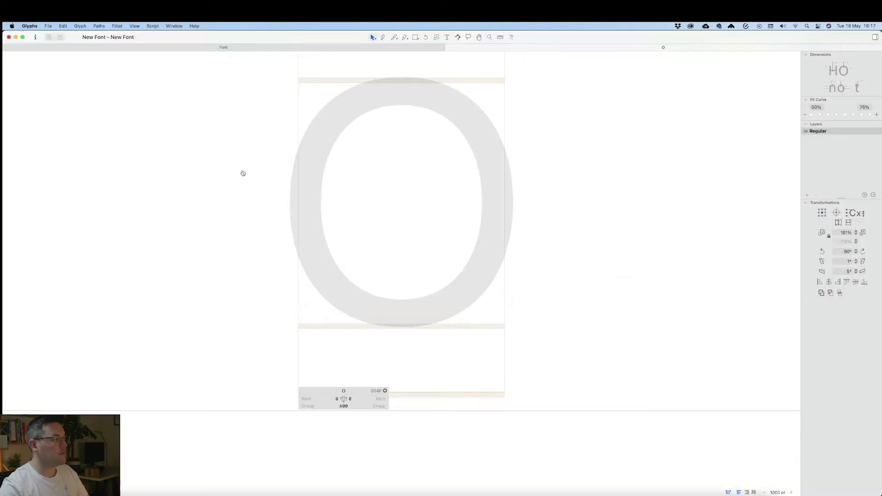
pyautogui.click(433, 198)
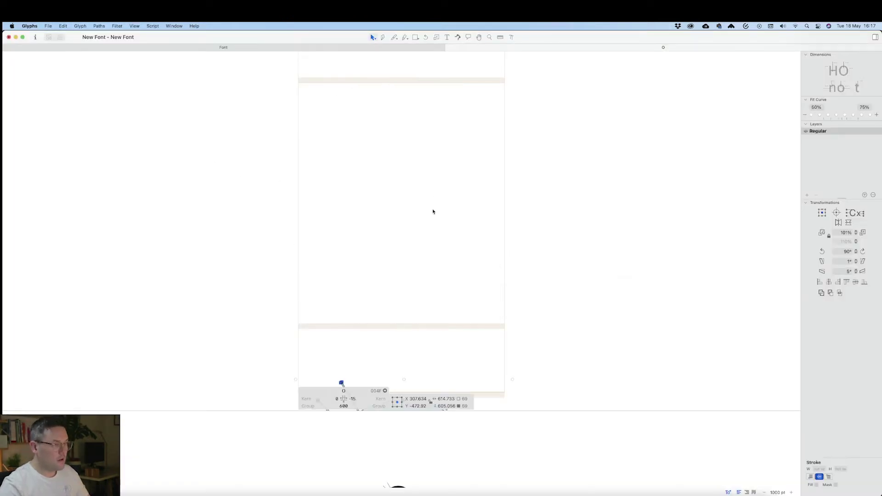
pyautogui.moveTo(345, 384); pyautogui.dragTo(396, 200)
pyautogui.press('super+plus')
pyautogui.press('super+plus')
pyautogui.press('super+plus')
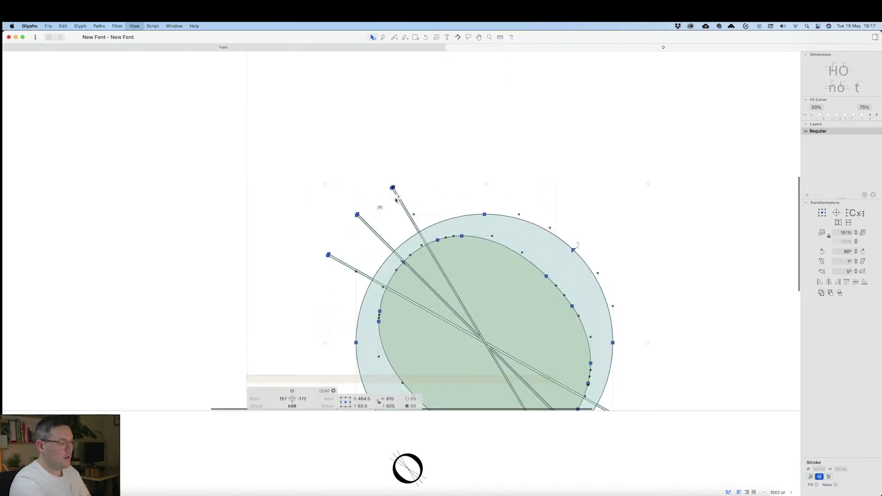
pyautogui.press('super+plus')
pyautogui.press('space')
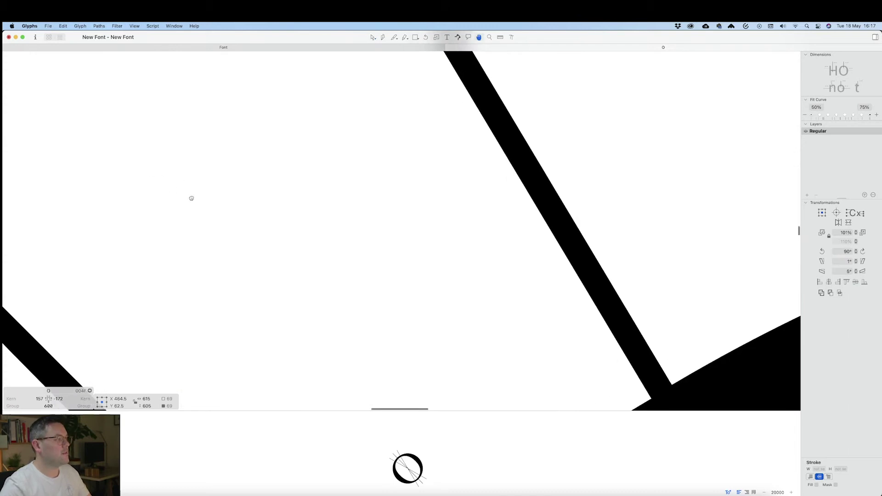
pyautogui.moveTo(191, 197)
pyautogui.mouseDown()
pyautogui.moveTo(256, 197)
pyautogui.moveTo(402, 232)
pyautogui.mouseUp()
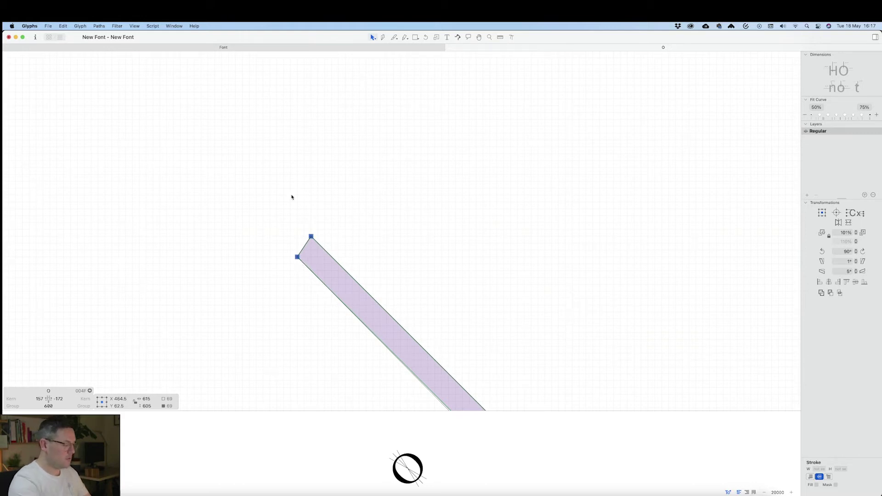
pyautogui.press('Delete')
# Step: Set the font's grid Subdivision to 10 with Grid Spacing 1 in Font Info
pyautogui.press('super+0')
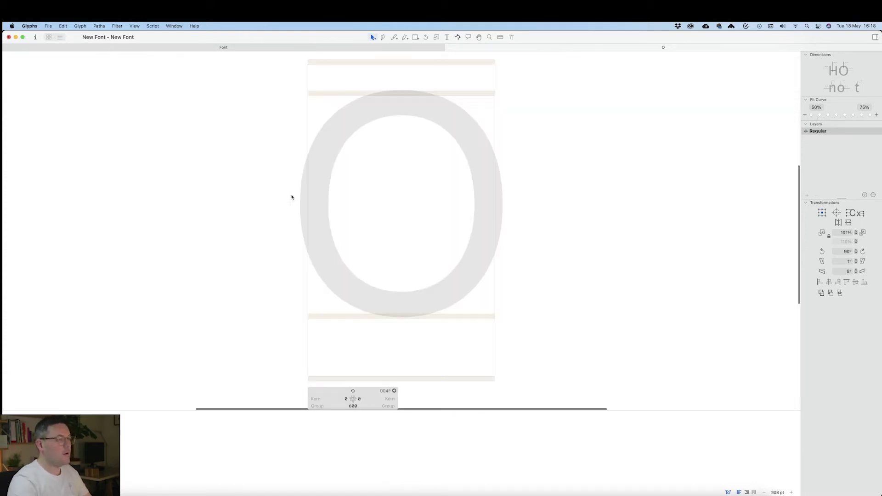
pyautogui.click(37, 39)
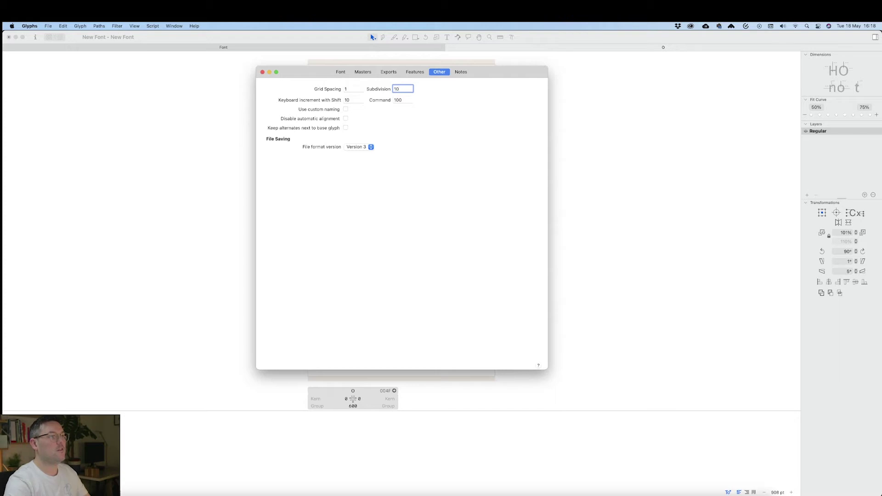
pyautogui.press('super+w')
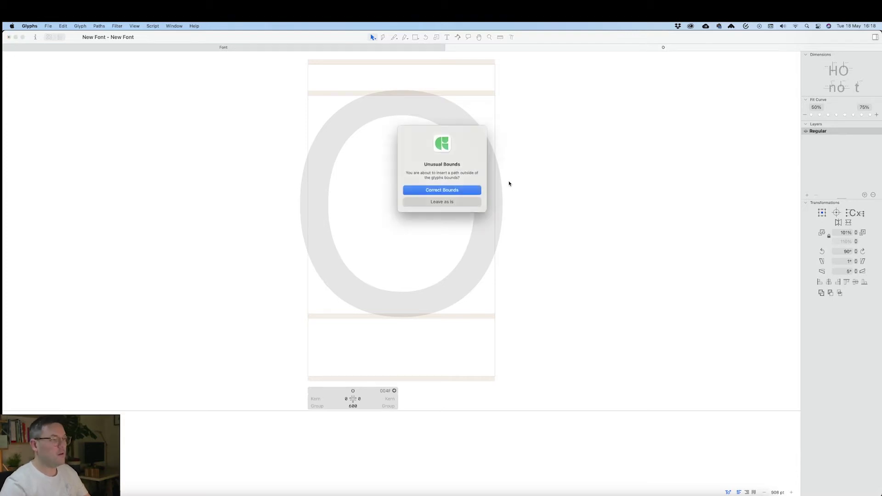
# Step: Keep the pasted O paths as is, move them up into the glyph, and zoom to a diagonal stroke's end
pyautogui.click(467, 201)
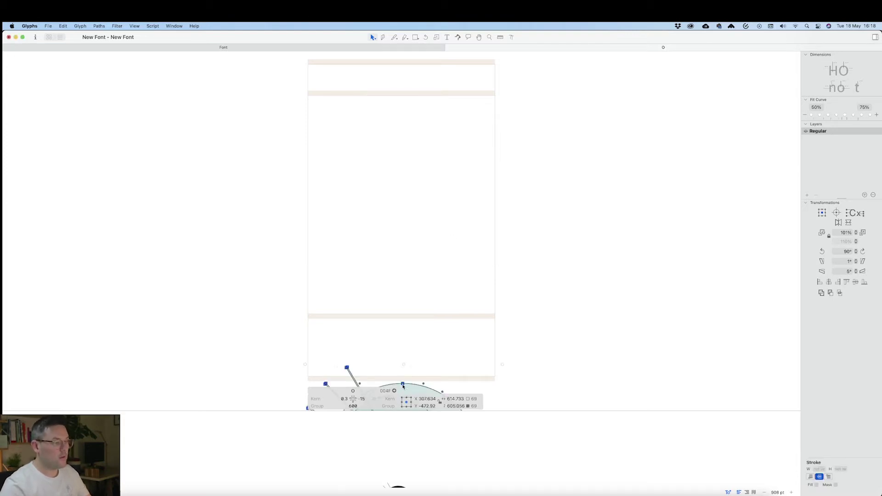
pyautogui.moveTo(403, 386); pyautogui.dragTo(438, 199)
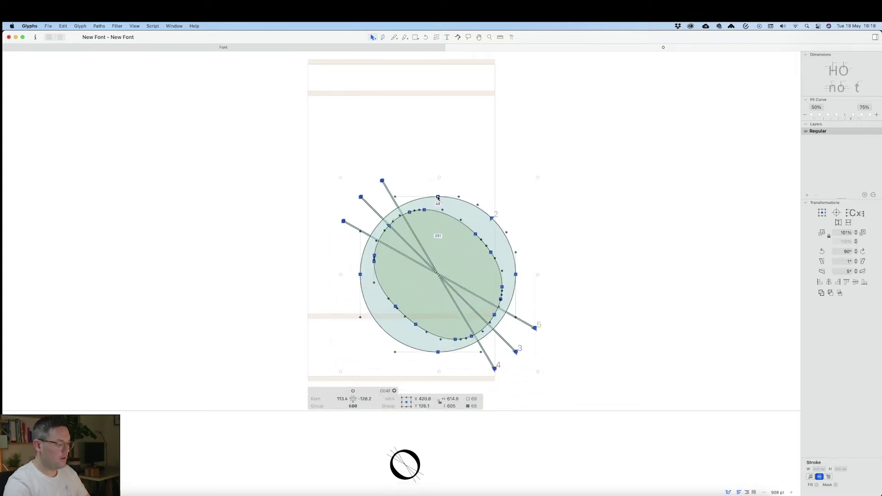
pyautogui.scroll(10, 438, 199)
pyautogui.press('space')
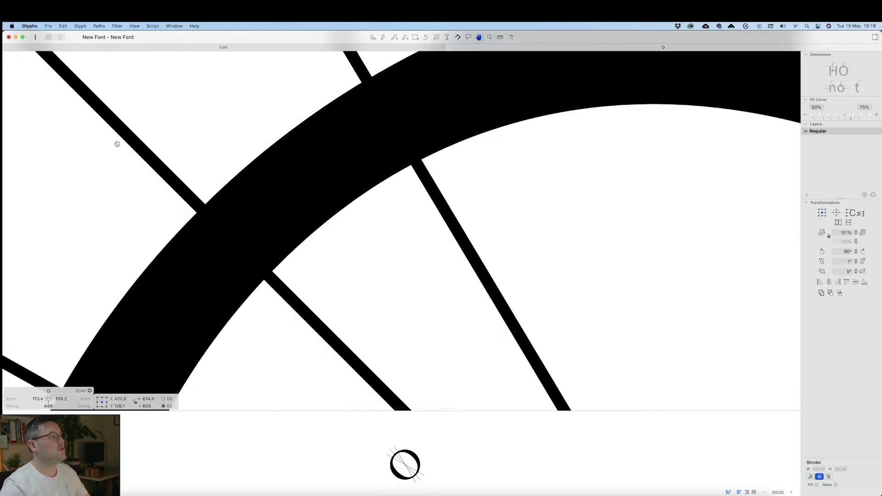
pyautogui.moveTo(117, 144)
pyautogui.mouseDown()
pyautogui.moveTo(349, 270)
pyautogui.moveTo(325, 230)
pyautogui.moveTo(354, 244)
pyautogui.moveTo(335, 209)
pyautogui.mouseUp()
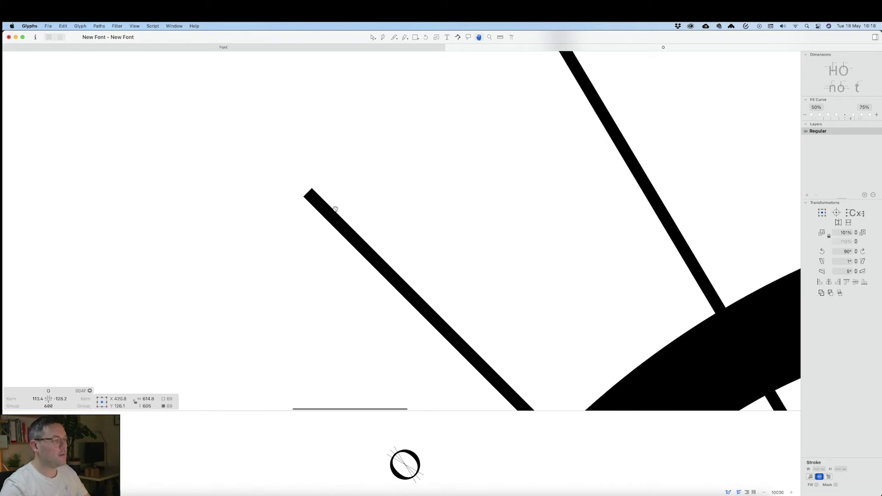
pyautogui.scroll(10, 320, 210)
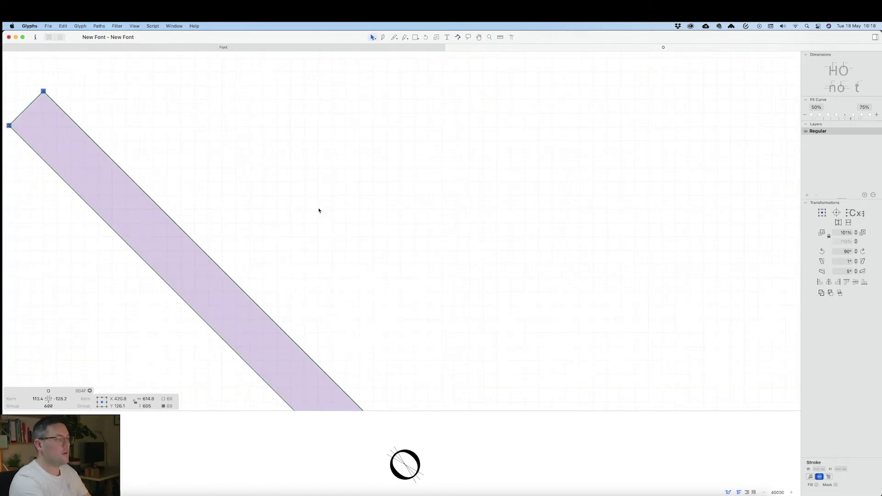
pyautogui.press('space')
pyautogui.moveTo(230, 173); pyautogui.dragTo(555, 256)
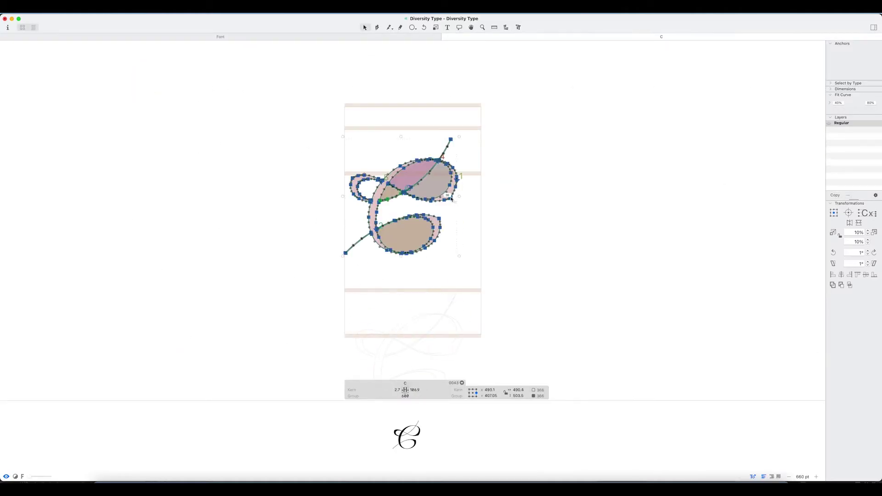
# Step: Step through the C, E and N glyphs, zooming in on the N's overlapping stems
pyautogui.scroll(5, 451, 198)
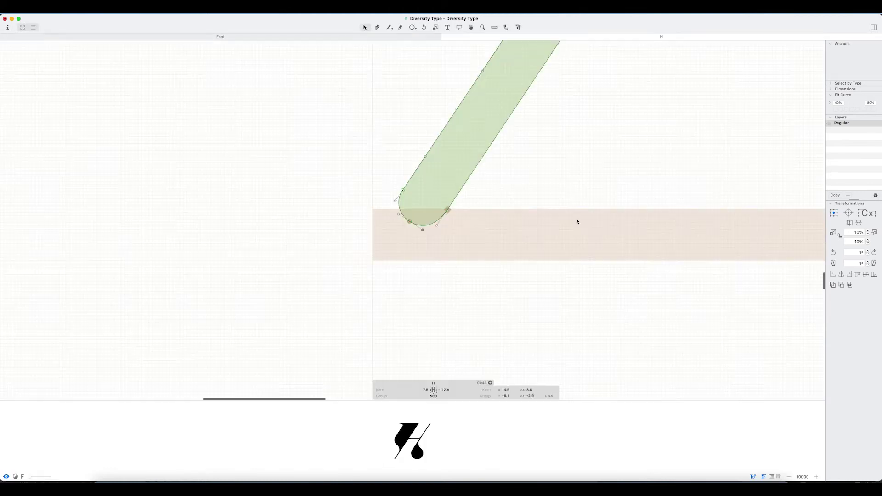
pyautogui.scroll(-5, 577, 221)
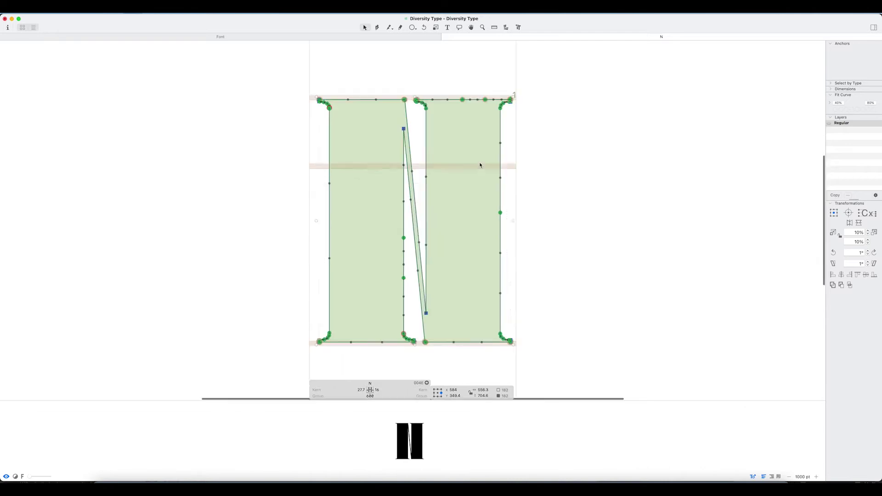
pyautogui.scroll(5, 565, 301)
pyautogui.scroll(5, 493, 195)
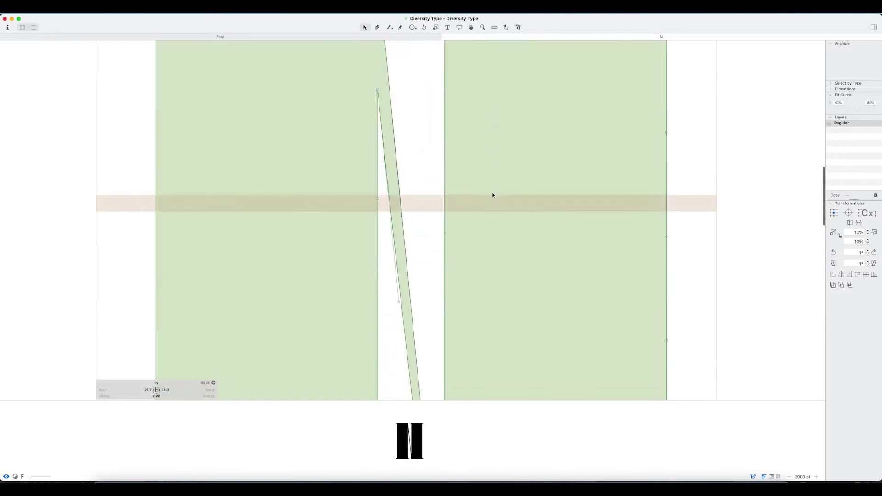
pyautogui.scroll(-5, 493, 195)
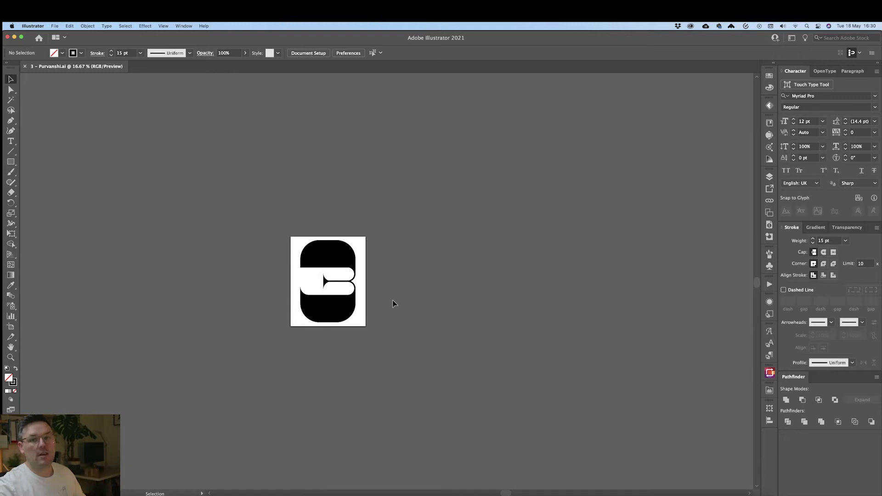
# Step: Option-drag a duplicate of the whole 3 group to the right of the artboard, keeping the original
pyautogui.press('super+a')
pyautogui.press('super+equal')
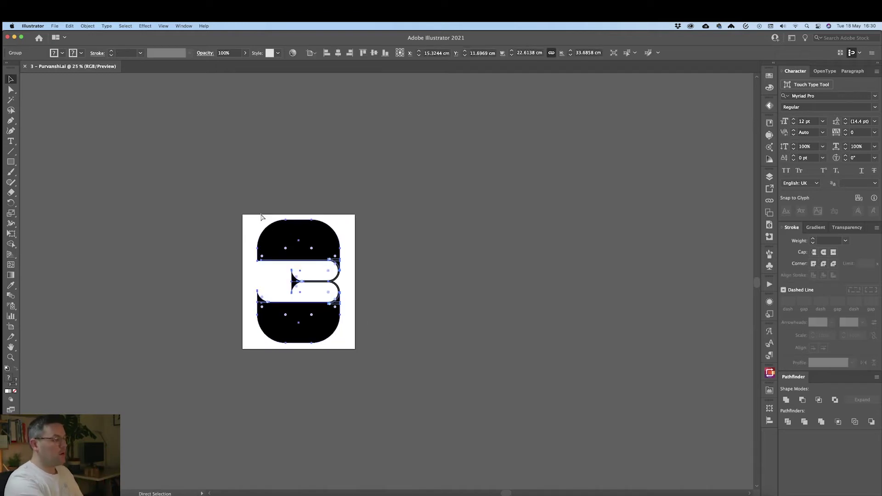
pyautogui.press('super+equal')
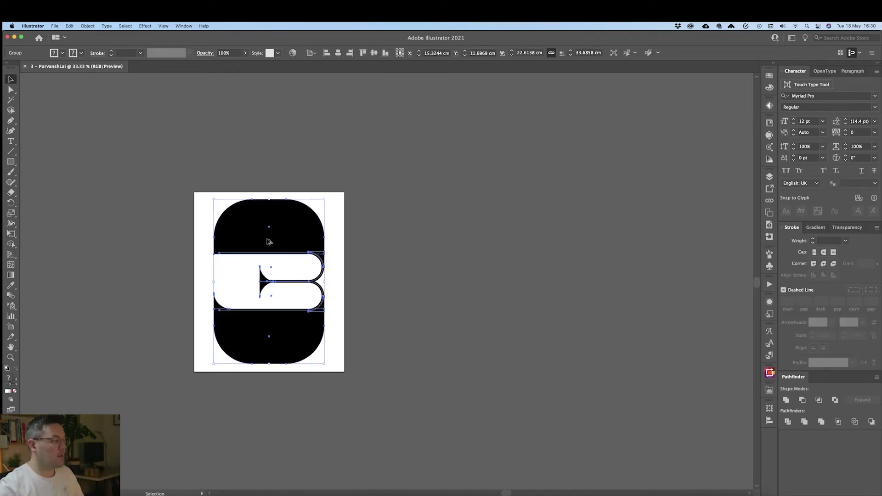
pyautogui.moveTo(262, 241); pyautogui.dragTo(523, 243)
pyautogui.hscroll(5, 384, 250)
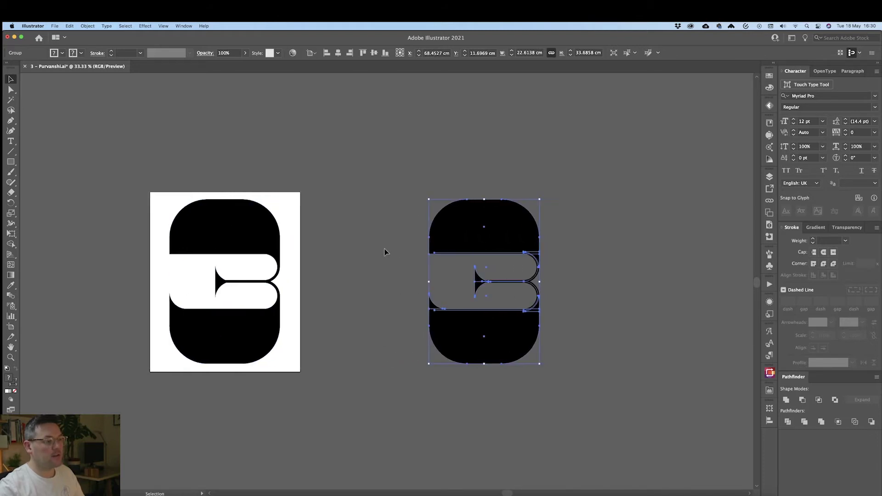
pyautogui.hscroll(2, 385, 252)
pyautogui.press('super+equal')
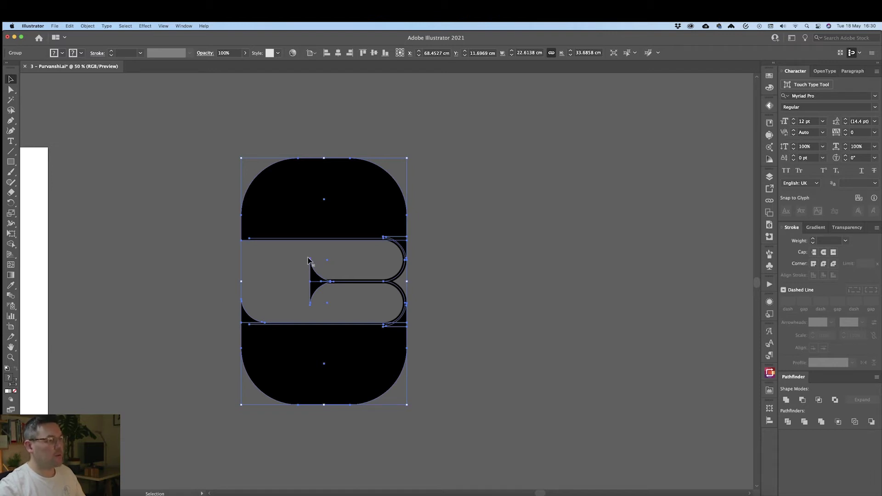
pyautogui.click(463, 279)
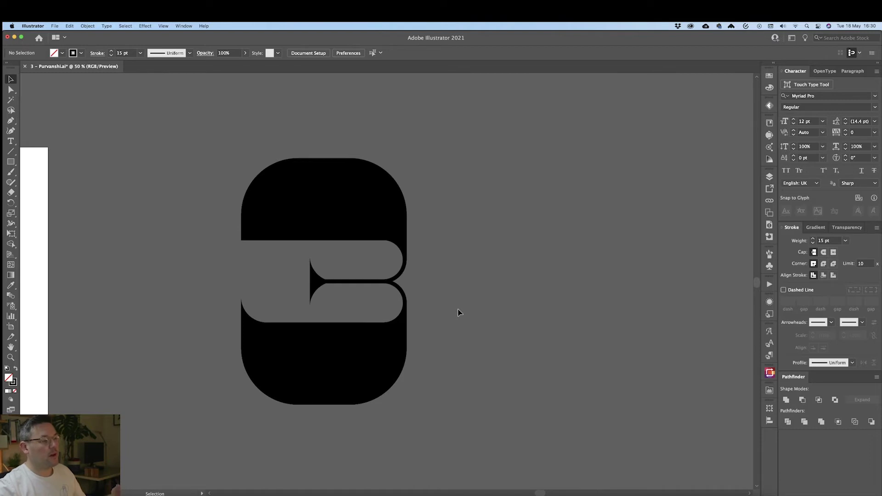
pyautogui.click(374, 280)
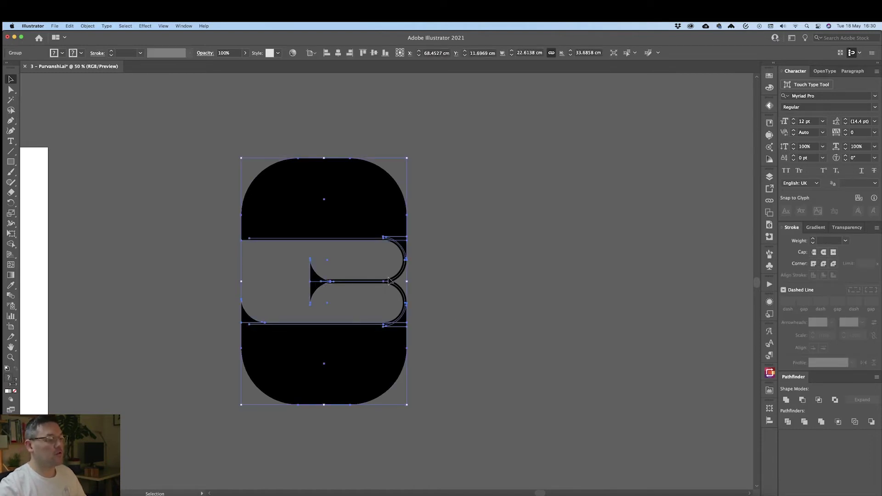
pyautogui.click(447, 277)
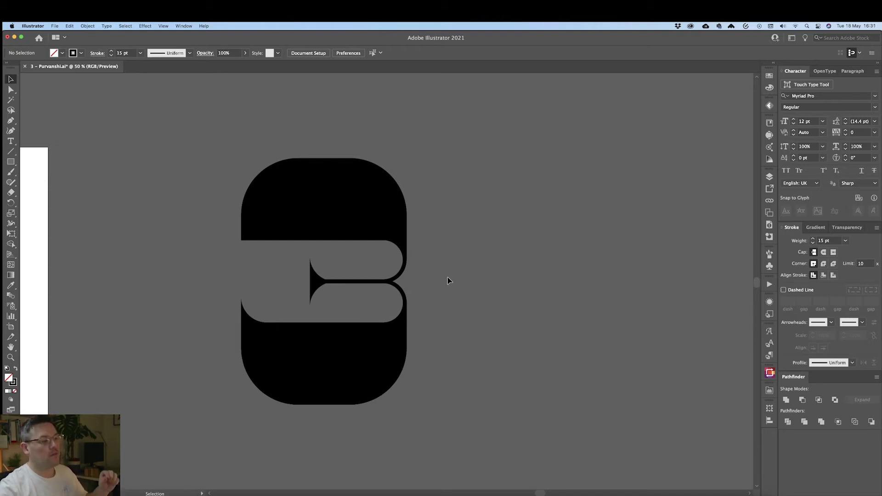
# Step: Flatten transparency on the 3 group so its strokes become outlined shapes
pyautogui.moveTo(438, 397); pyautogui.dragTo(222, 164)
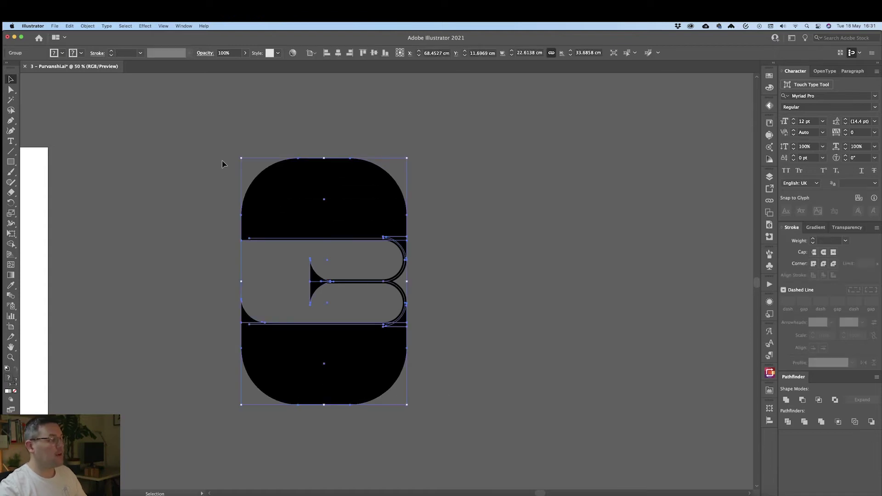
pyautogui.click(85, 27)
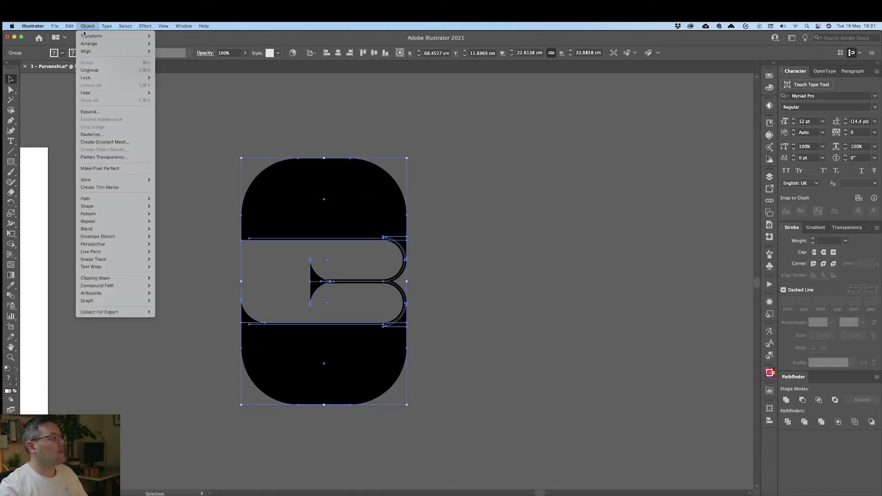
pyautogui.click(127, 158)
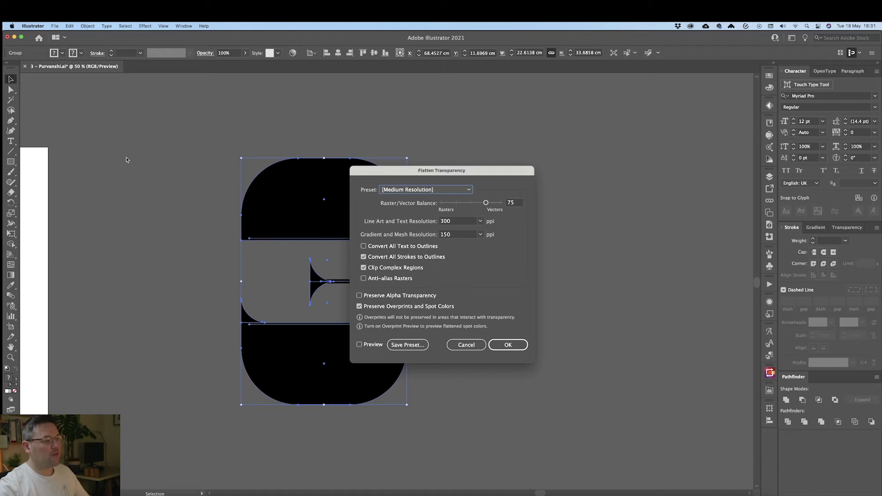
pyautogui.click(509, 345)
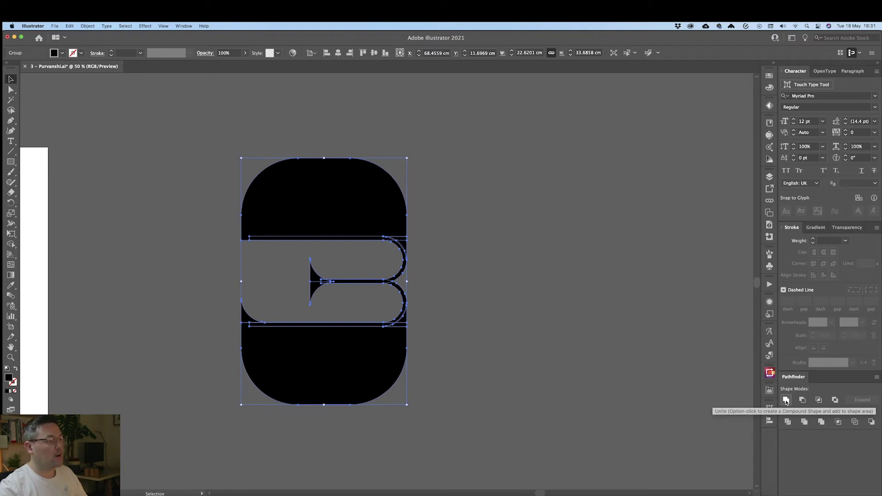
# Step: Unite the 3's pieces with Pathfinder and inspect the merged path's anchor points
pyautogui.click(785, 400)
pyautogui.click(516, 265)
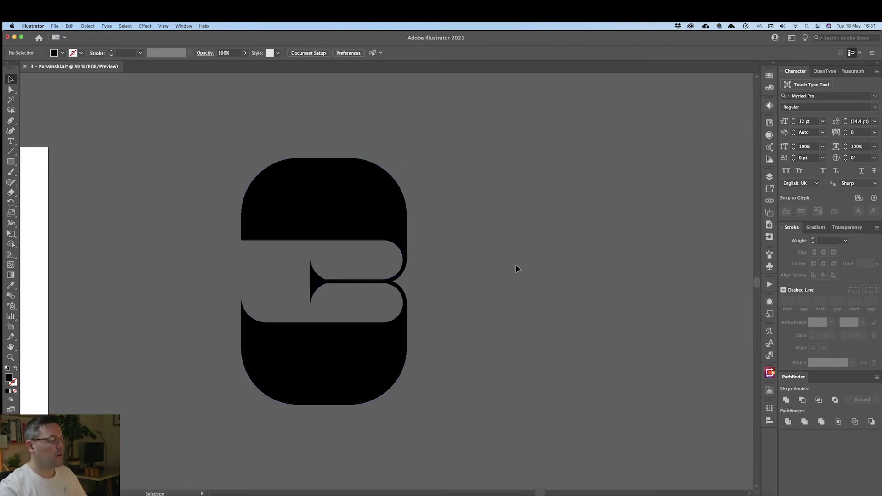
pyautogui.click(297, 359)
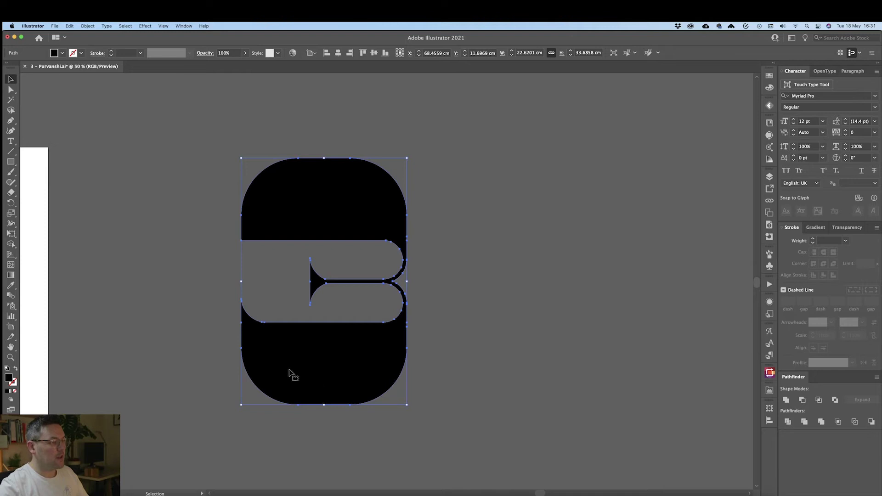
pyautogui.click(486, 251)
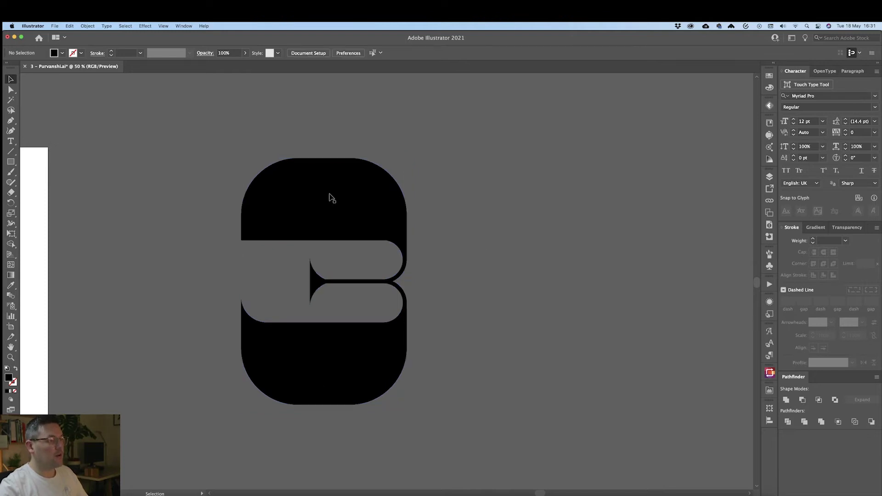
pyautogui.click(328, 197)
pyautogui.press('a')
pyautogui.press('v')
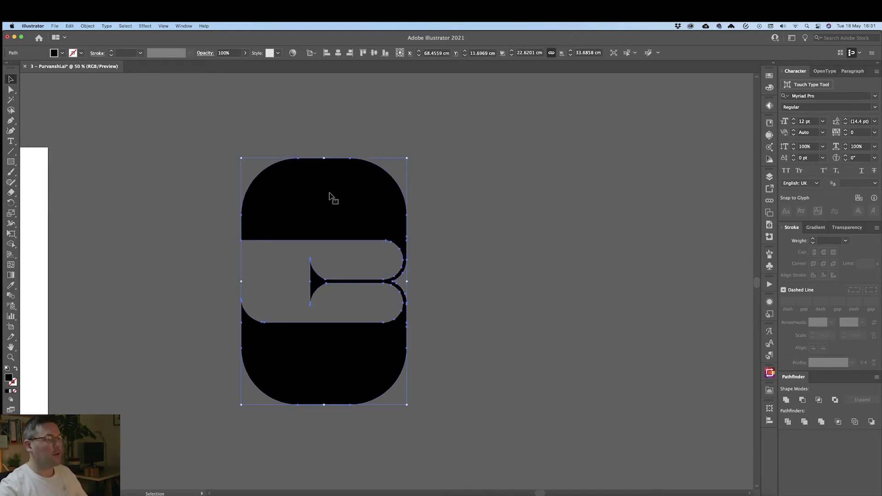
pyautogui.press('a')
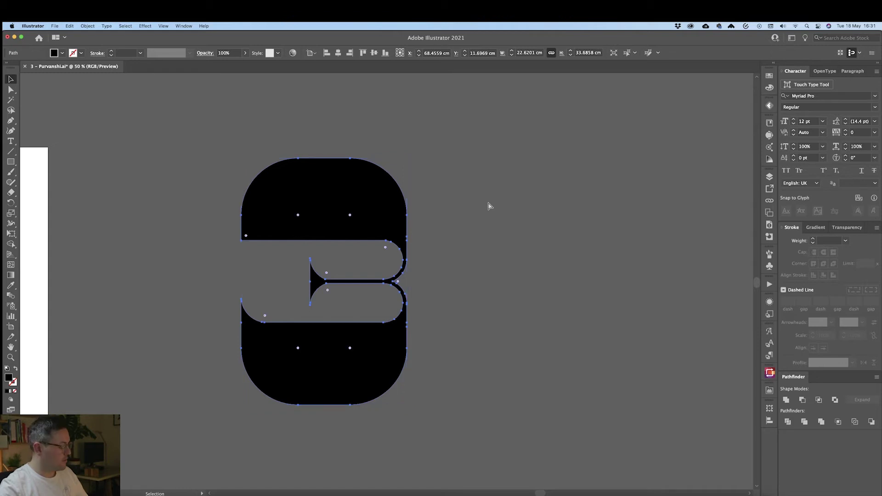
pyautogui.press('super+Tab')
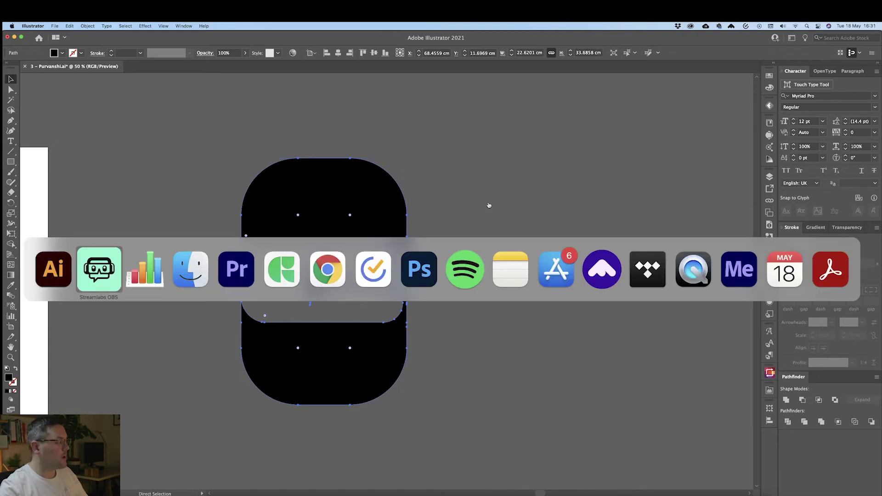
# Step: Paste the merged 3 into the three glyph with corrected bounds and move it up over the glyph
pyautogui.press('super+Tab')
pyautogui.press('super+Tab')
pyautogui.press('super+Tab')
pyautogui.press('super+Tab')
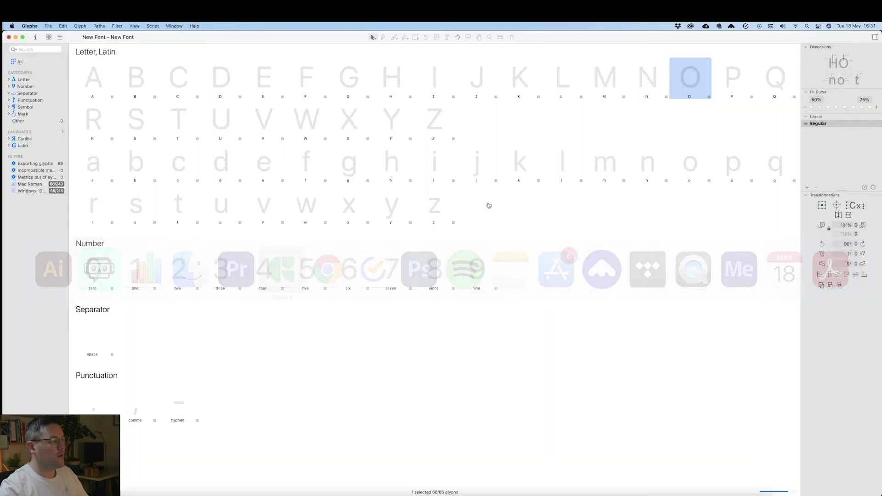
pyautogui.doubleClick(230, 264)
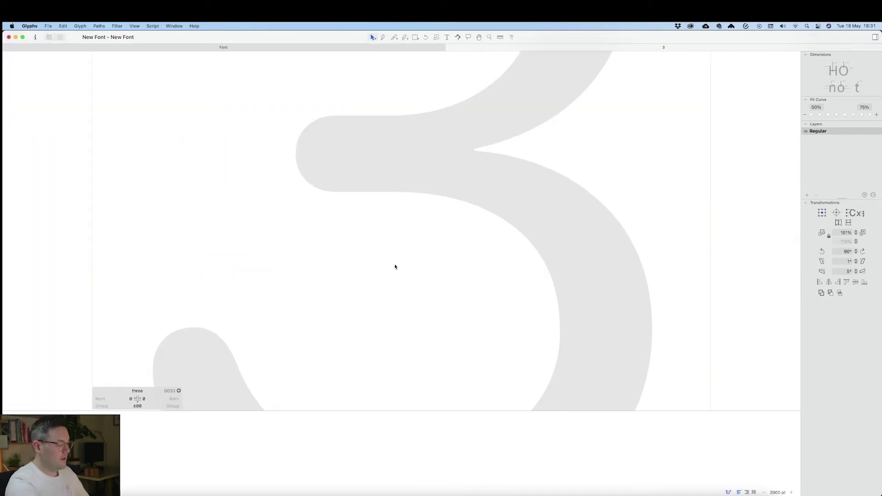
pyautogui.press('super+0')
pyautogui.press('super+v')
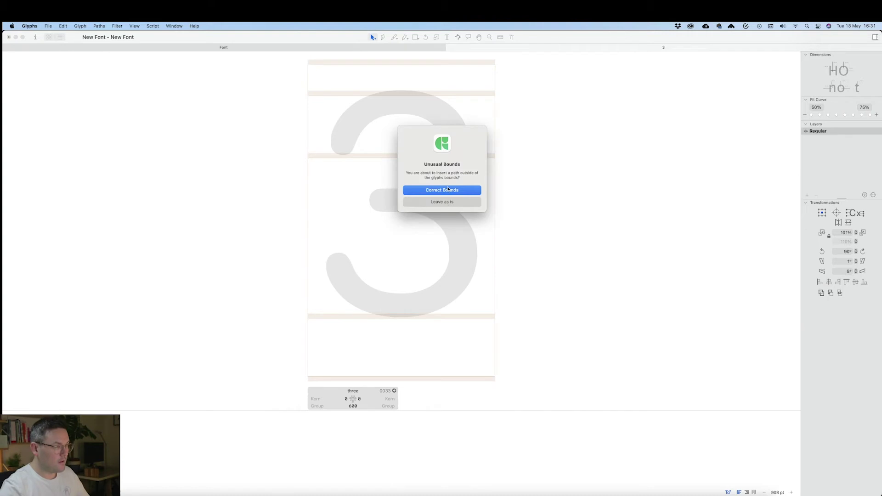
pyautogui.click(447, 189)
pyautogui.moveTo(439, 271); pyautogui.dragTo(444, 91)
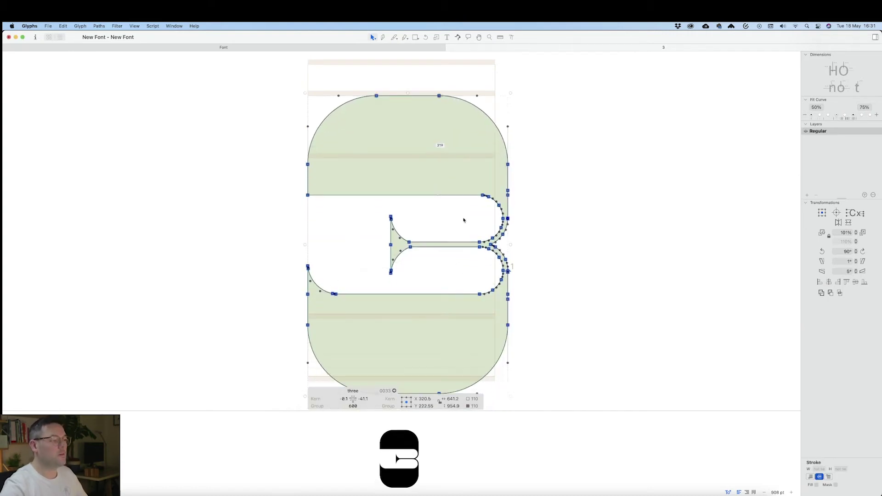
# Step: Scale the 3 down to 78.6%, preview it as a solid black fill, and return to the overview
pyautogui.moveTo(511, 395); pyautogui.dragTo(443, 317)
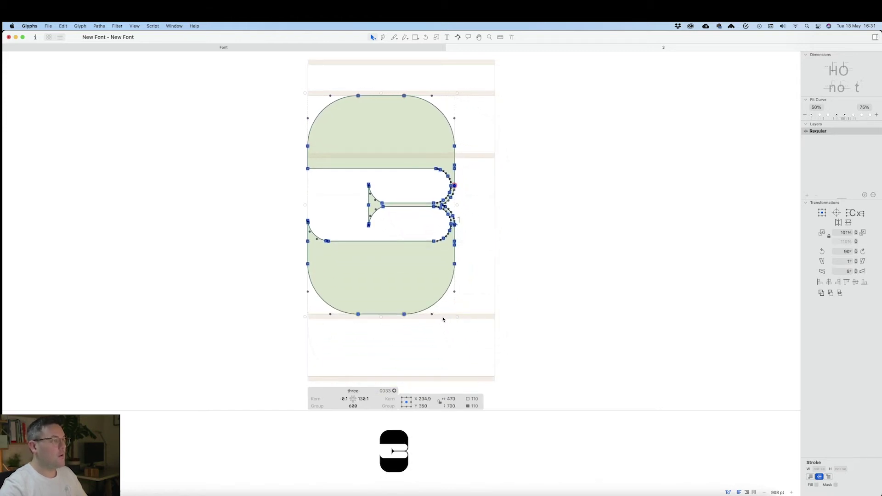
pyautogui.click(475, 274)
pyautogui.press('super+0')
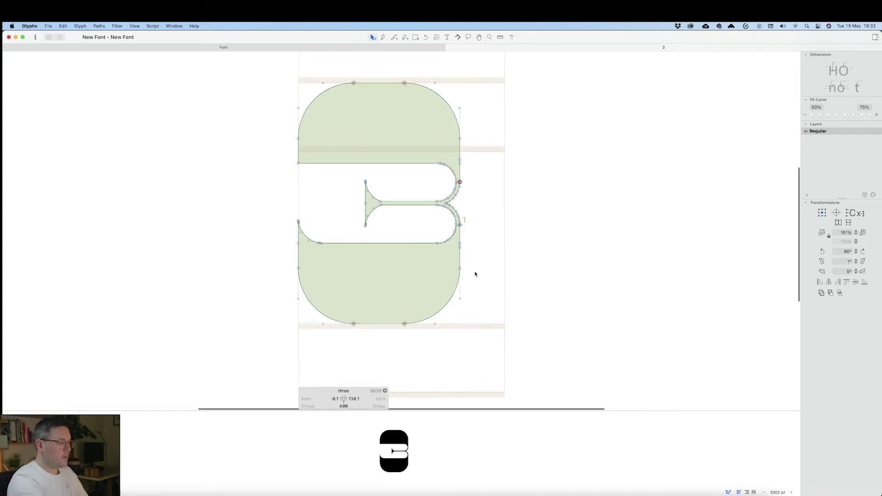
pyautogui.press('space')
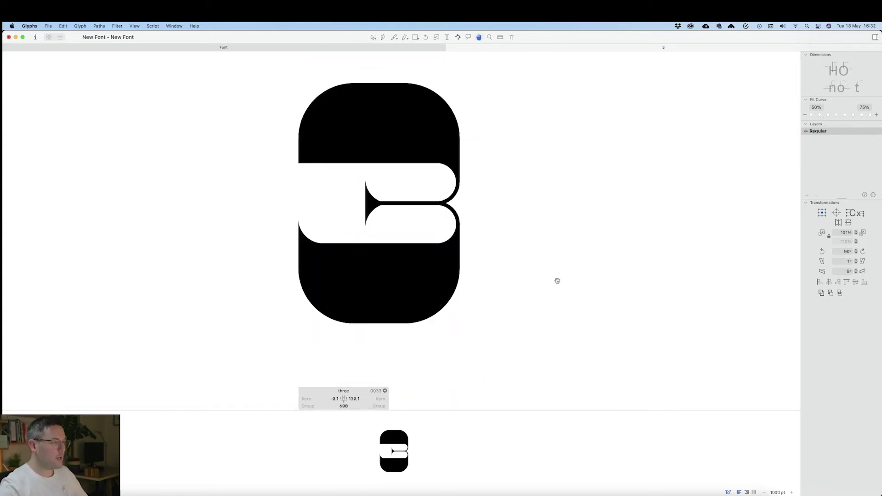
pyautogui.press('space')
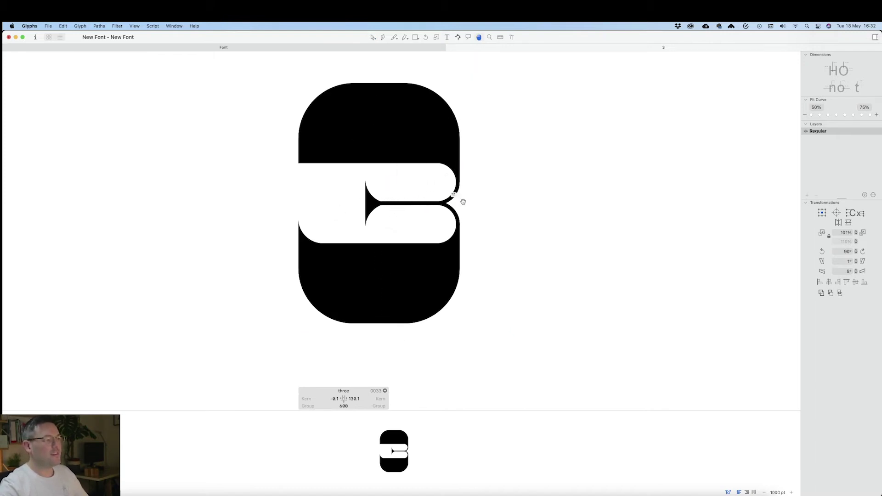
pyautogui.press('space')
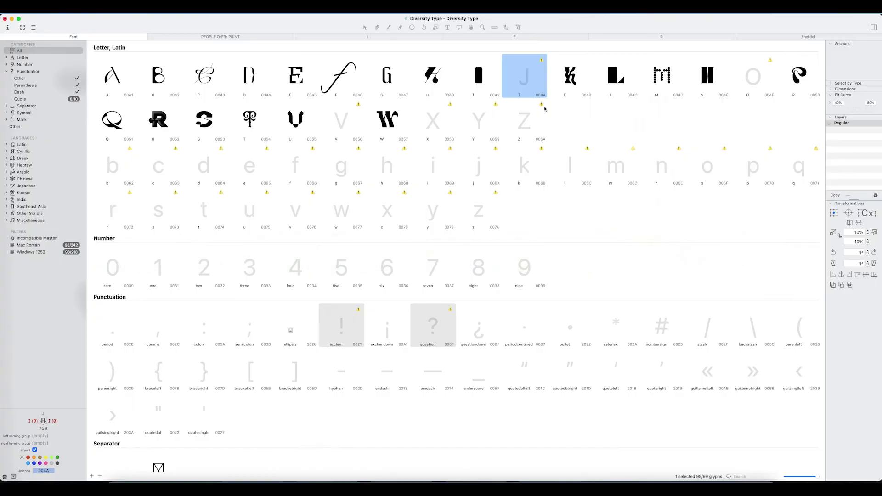
pyautogui.doubleClick(532, 88)
pyautogui.moveTo(437, 381); pyautogui.dragTo(437, 201)
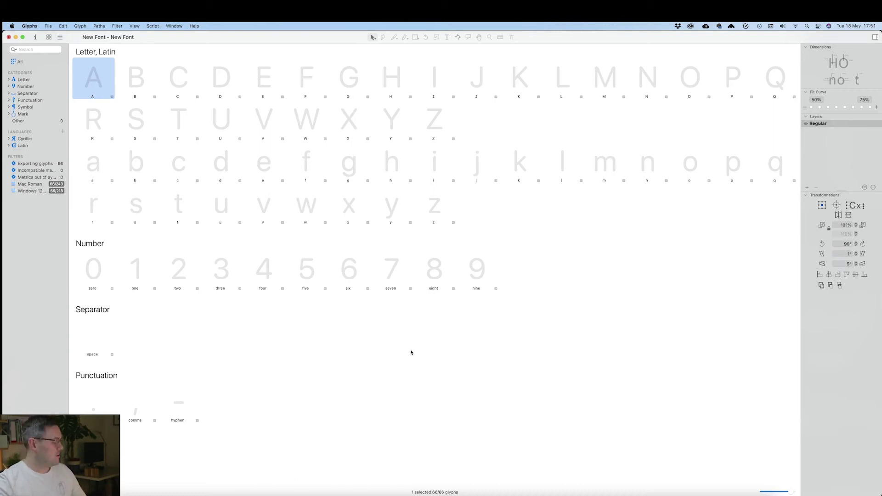
# Step: Copy all of the A – Joseph Gill artwork in Illustrator and switch back to Glyphs
pyautogui.press('super+Tab')
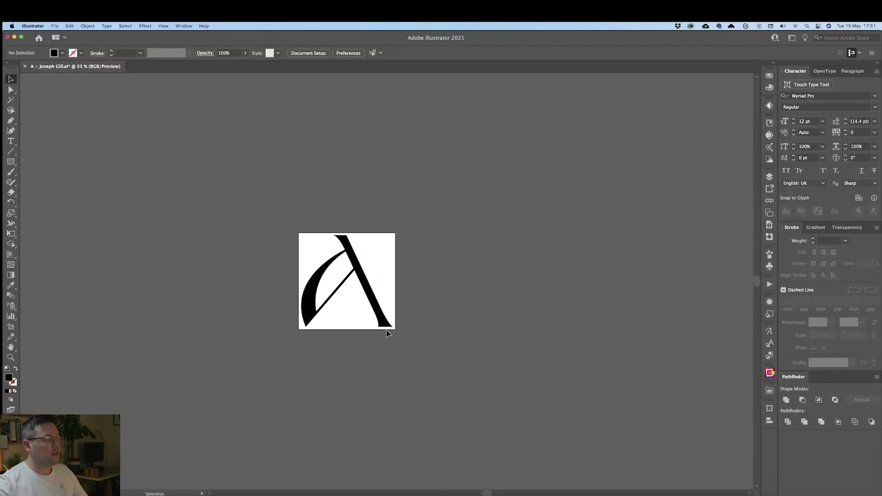
pyautogui.press('super+equal')
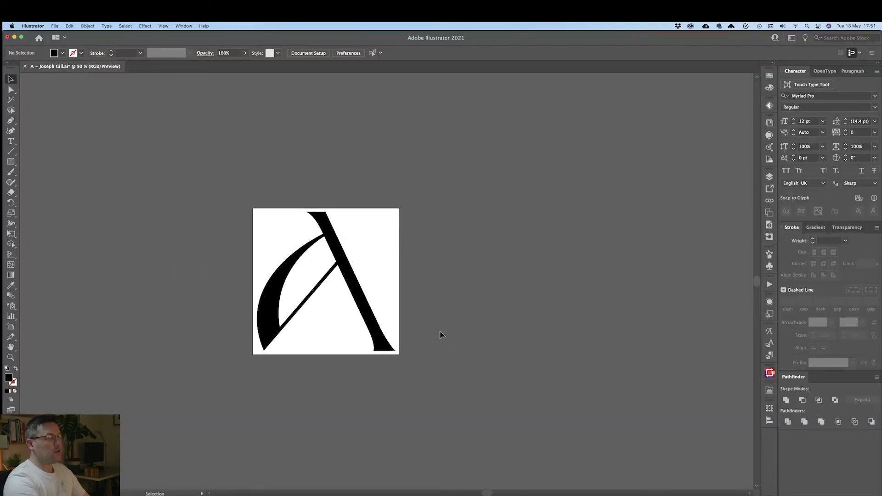
pyautogui.press('super+a')
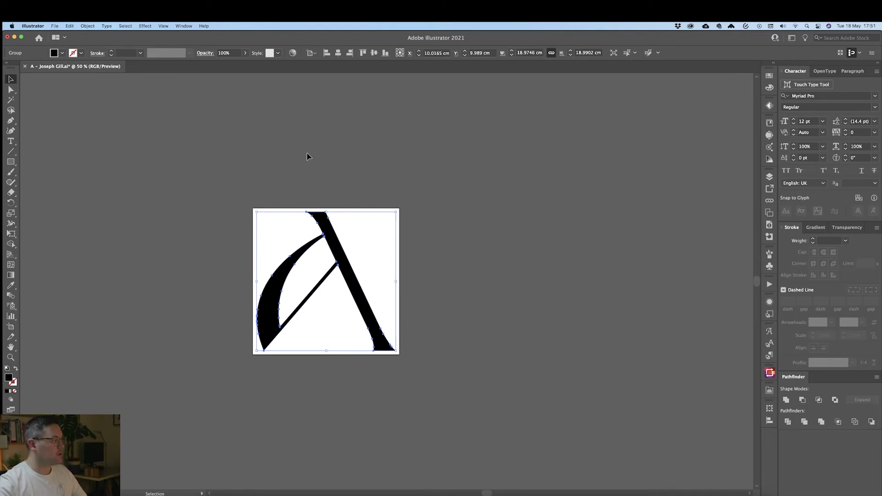
pyautogui.press('super+shift+b')
pyautogui.press('super+shift+b')
pyautogui.press('super+shift+b')
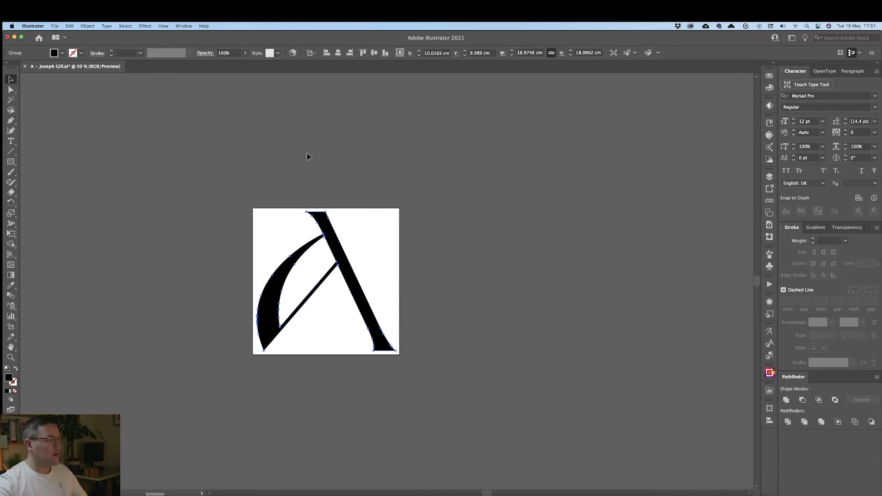
pyautogui.press('super+Tab')
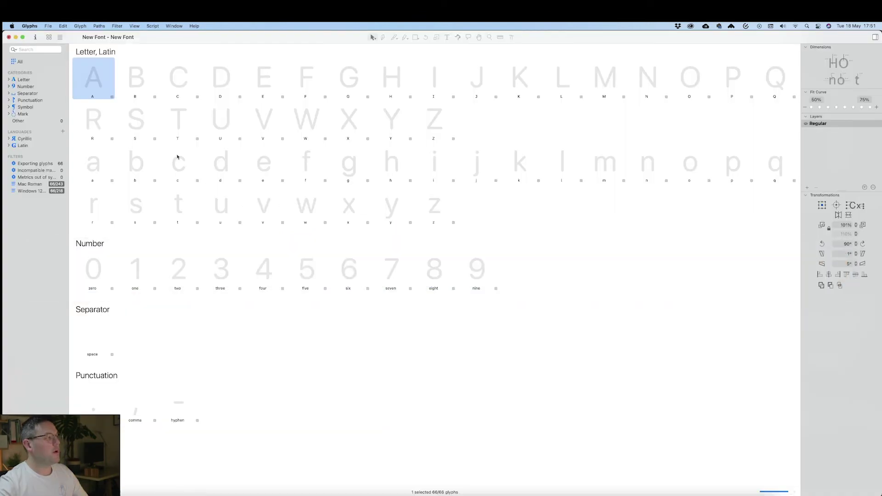
pyautogui.doubleClick(89, 73)
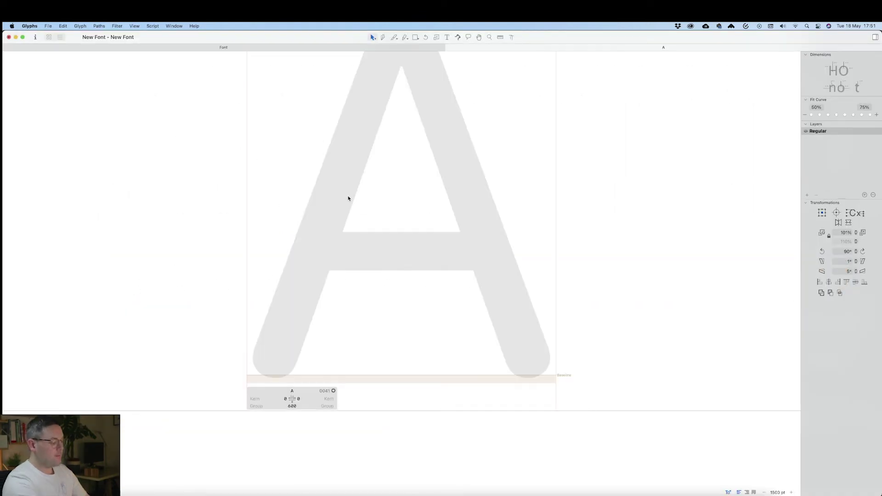
pyautogui.press('super+minus')
pyautogui.press('super+v')
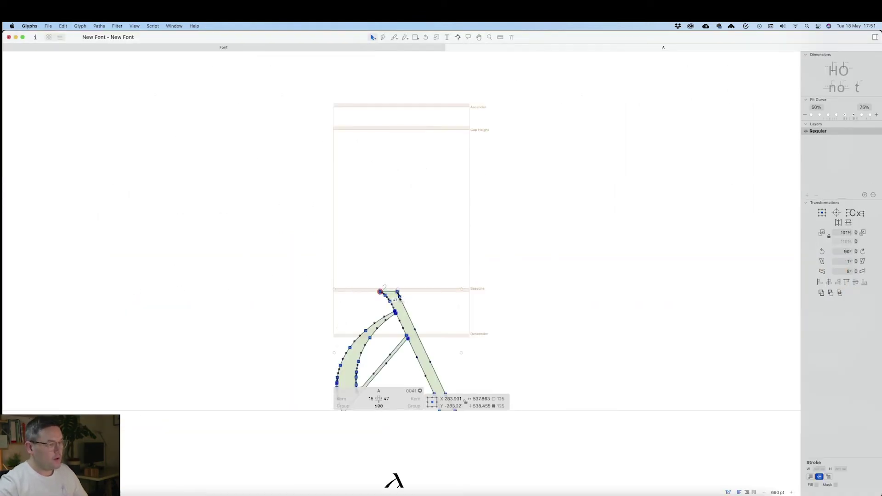
pyautogui.moveTo(400, 298); pyautogui.dragTo(402, 171)
pyautogui.press('super+plus')
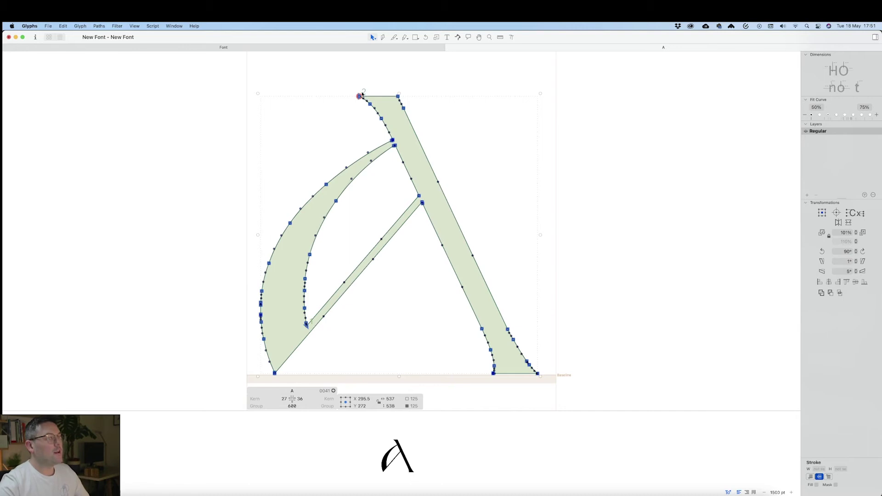
pyautogui.click(468, 127)
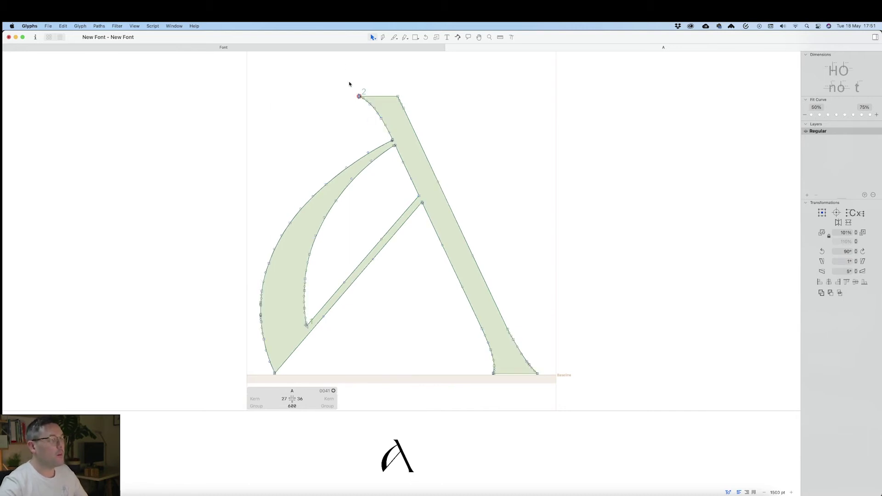
pyautogui.press('super+plus')
pyautogui.press('super+plus')
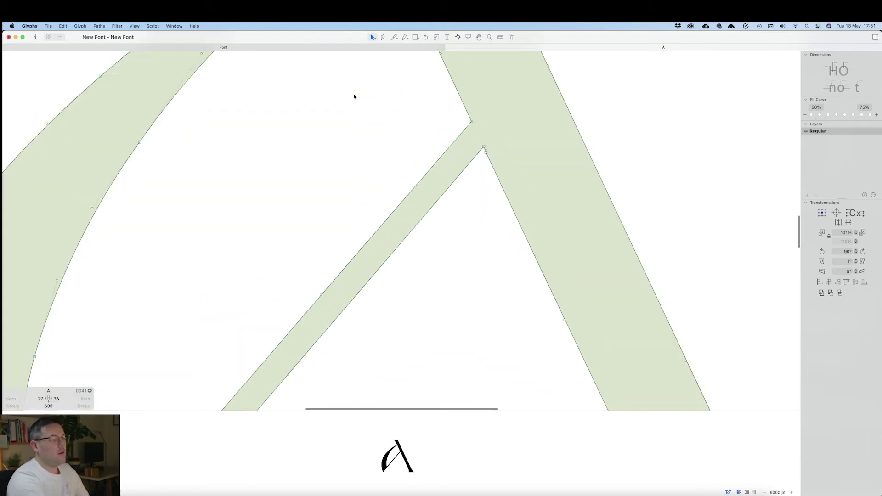
pyautogui.press('space')
pyautogui.moveTo(352, 86); pyautogui.dragTo(378, 214)
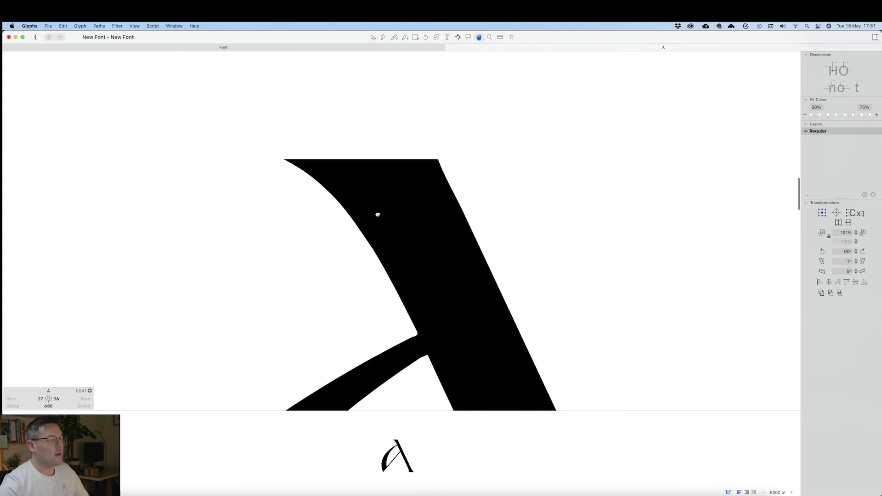
pyautogui.moveTo(358, 132); pyautogui.dragTo(392, 184)
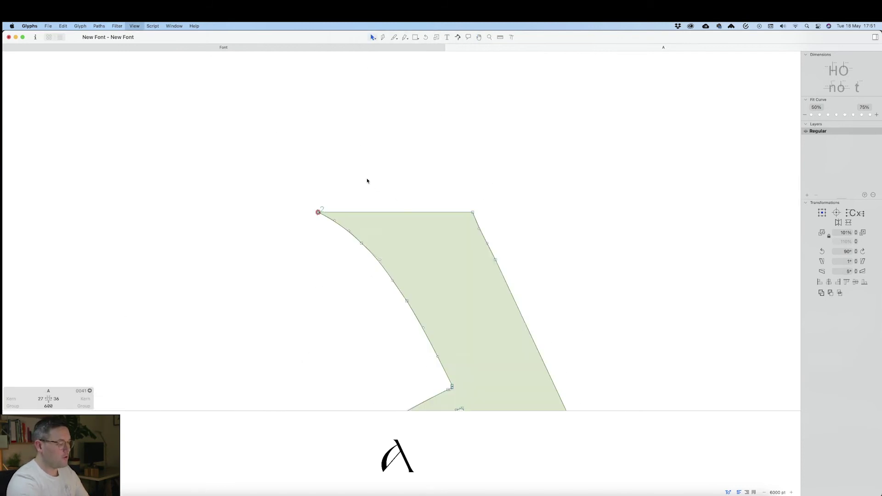
pyautogui.press('super+plus')
pyautogui.press('super+plus')
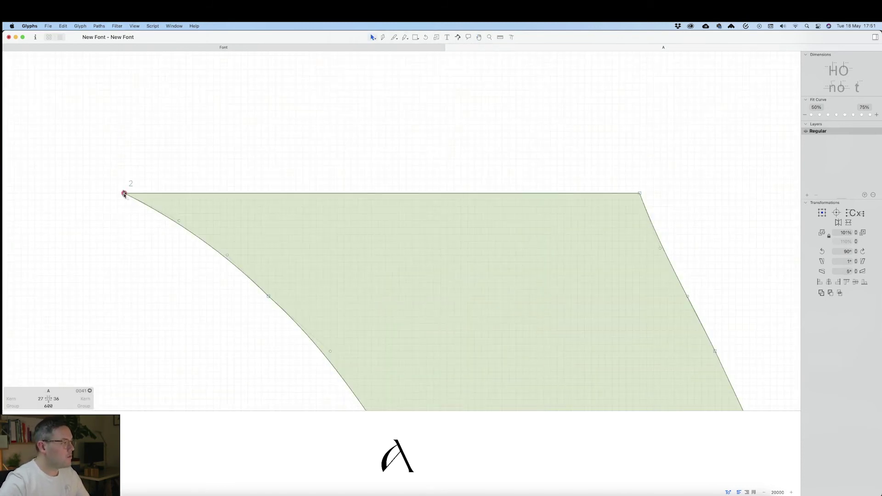
pyautogui.moveTo(124, 193); pyautogui.dragTo(138, 179)
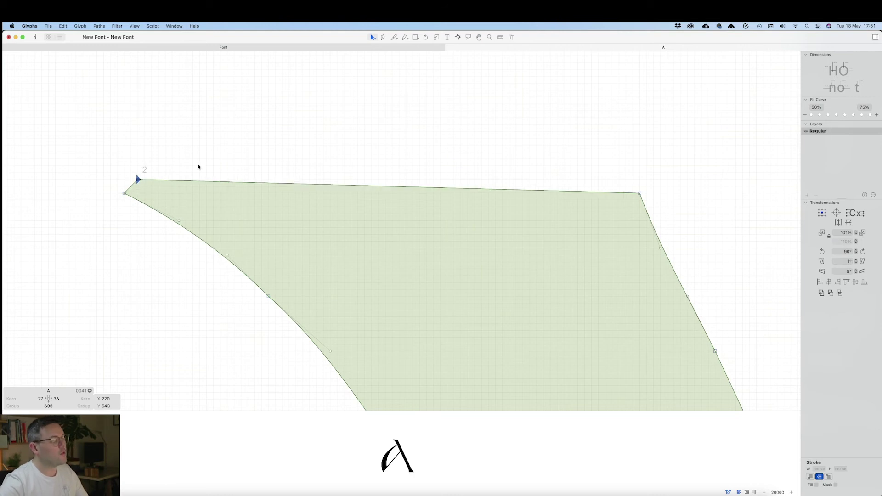
pyautogui.press('super+z')
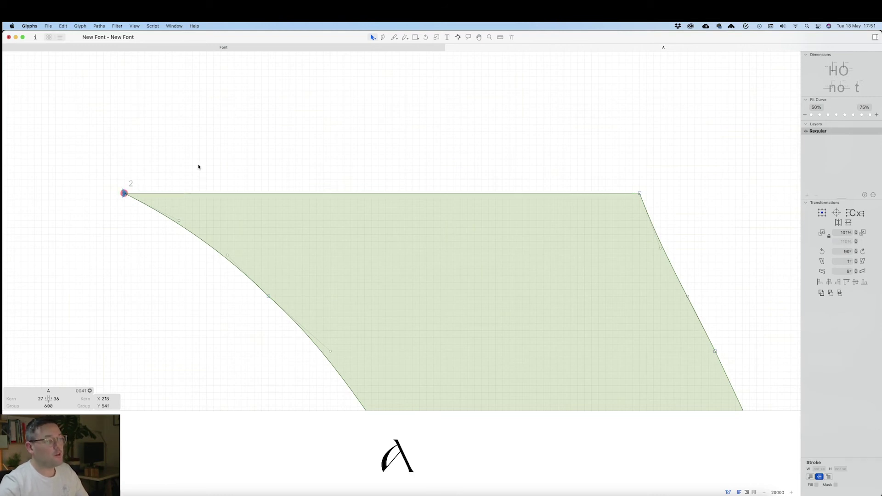
pyautogui.press('super+minus')
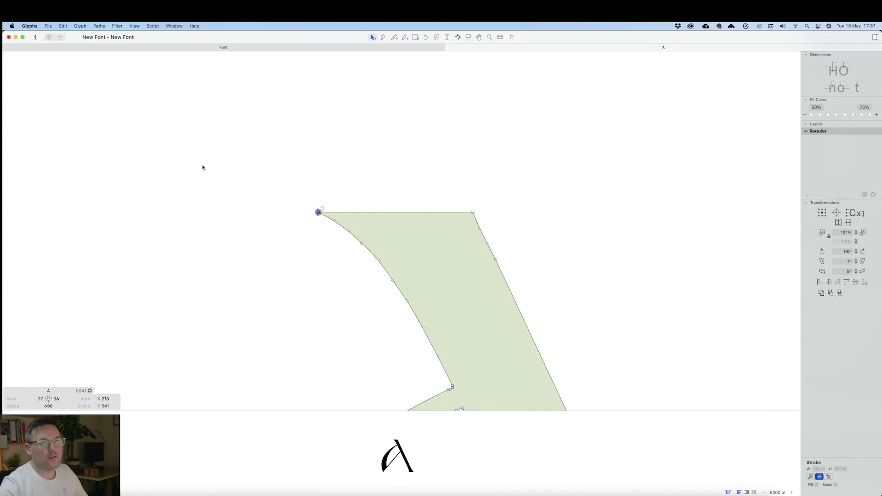
# Step: Select every node of the A and apply Tidy up Paths to remove stray nodes
pyautogui.press('super+a')
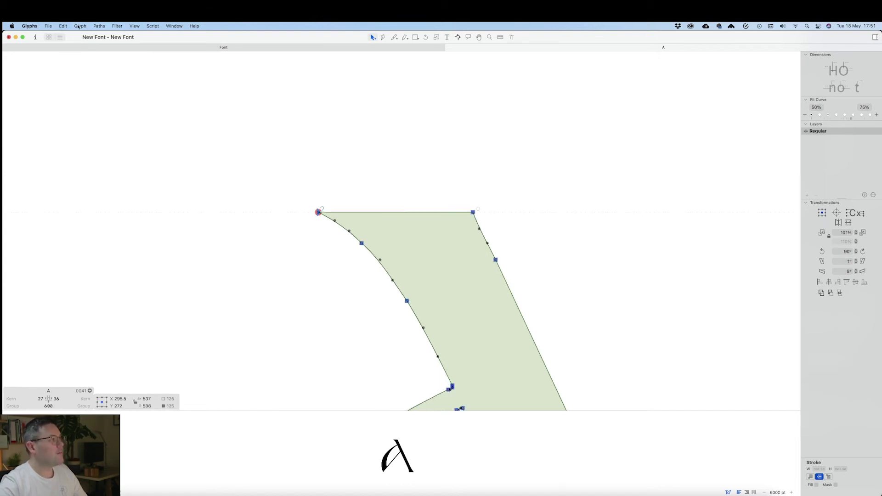
pyautogui.click(98, 27)
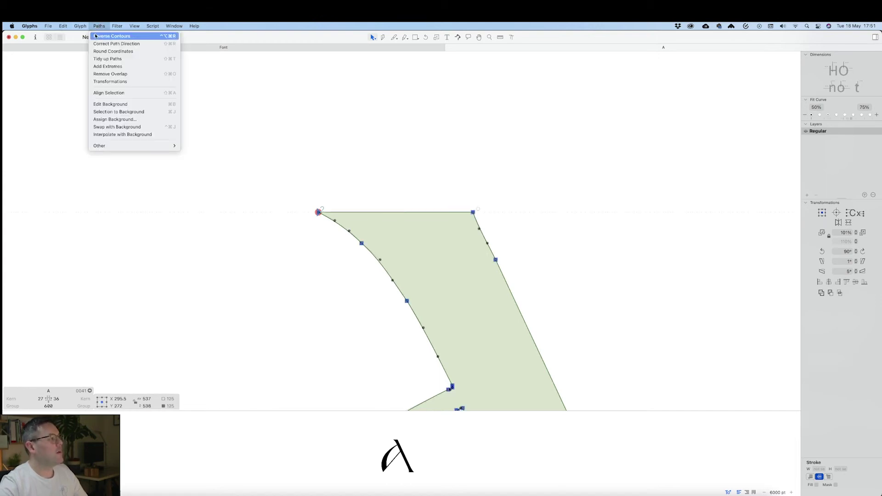
pyautogui.click(137, 59)
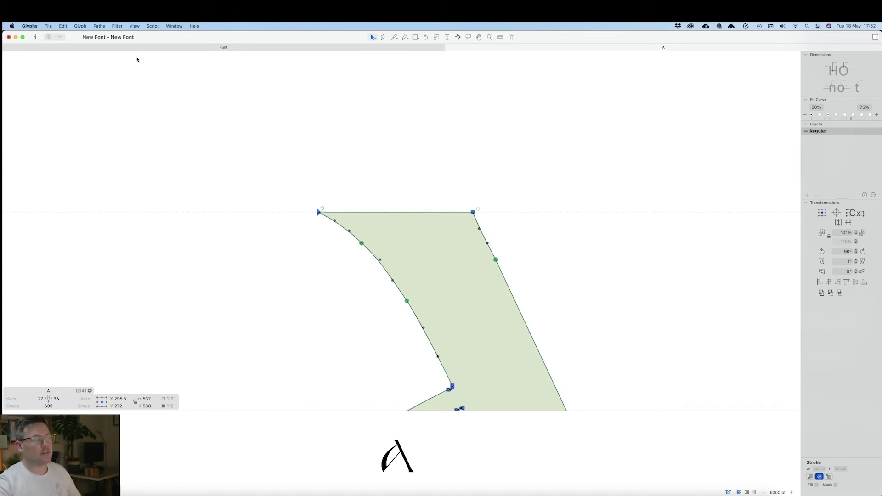
# Step: Nudge a crossbar node slightly down, then preview the A as a solid black letter
pyautogui.press('super+minus')
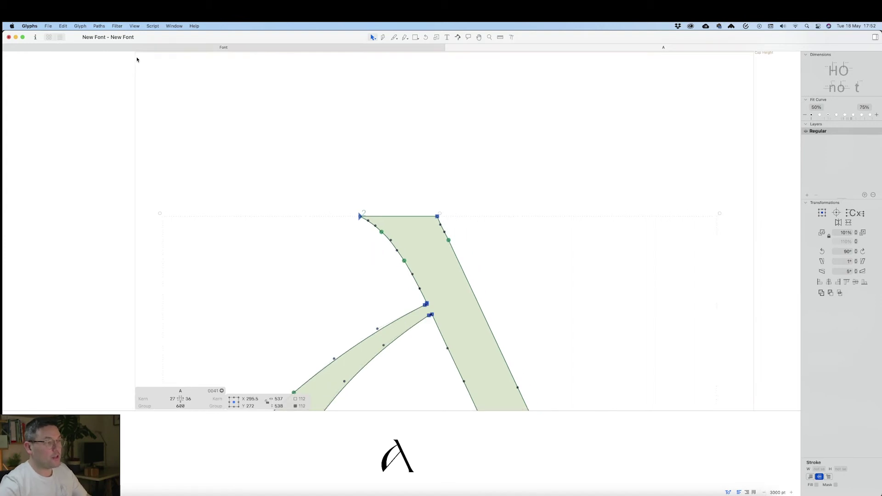
pyautogui.press('super+equal')
pyautogui.press('super+minus')
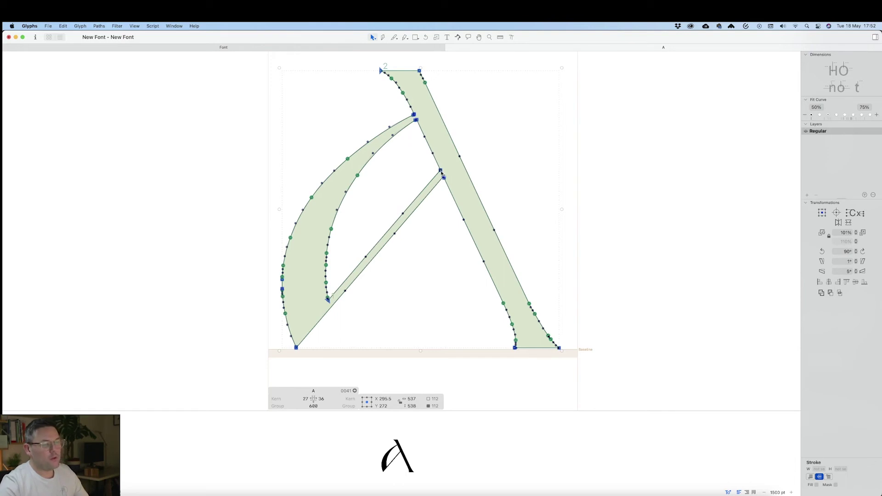
pyautogui.moveTo(442, 172); pyautogui.dragTo(441, 173)
pyautogui.press('space')
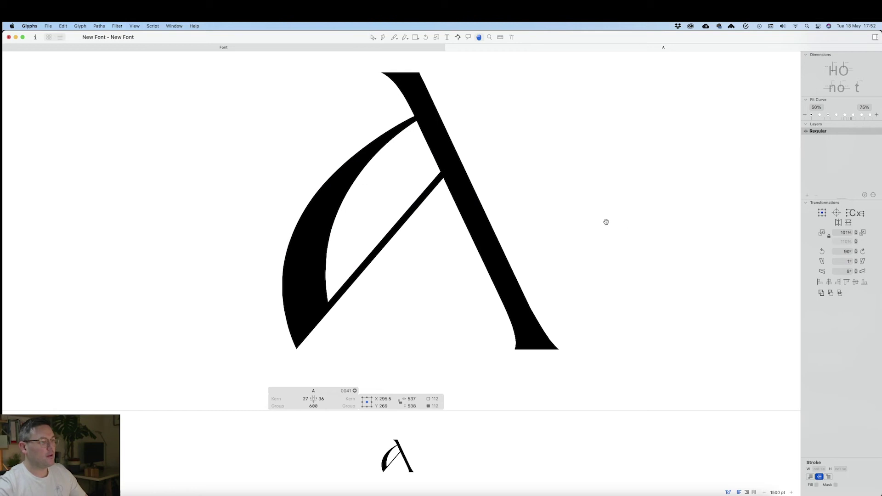
pyautogui.hscroll(5, 607, 223)
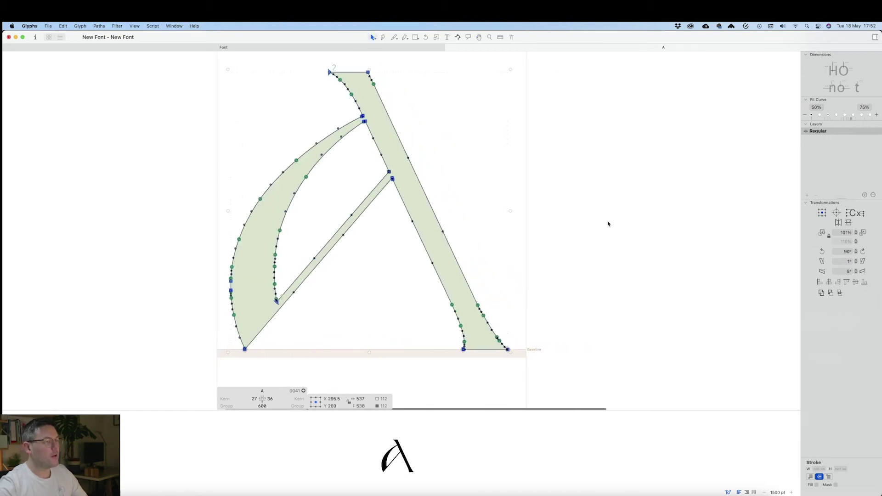
pyautogui.press('space')
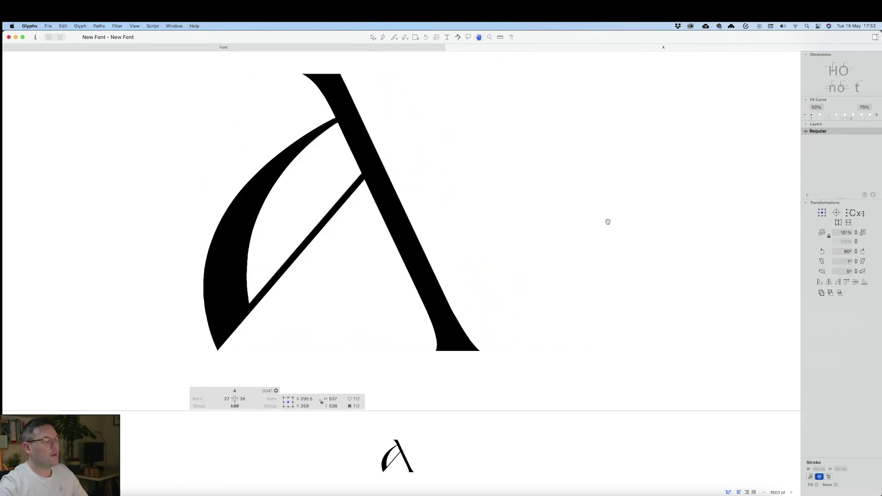
pyautogui.press('space')
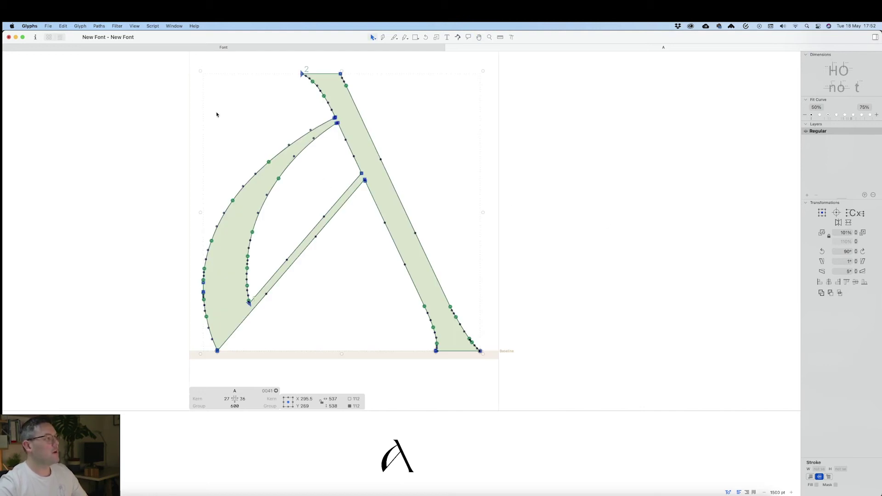
# Step: Apply Correct Path Direction to the A's outlines, then deselect all nodes
pyautogui.click(98, 26)
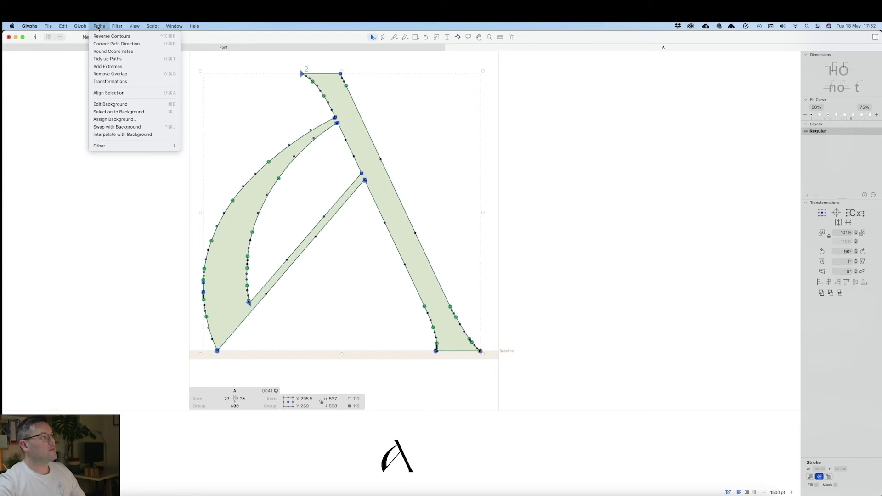
pyautogui.click(136, 44)
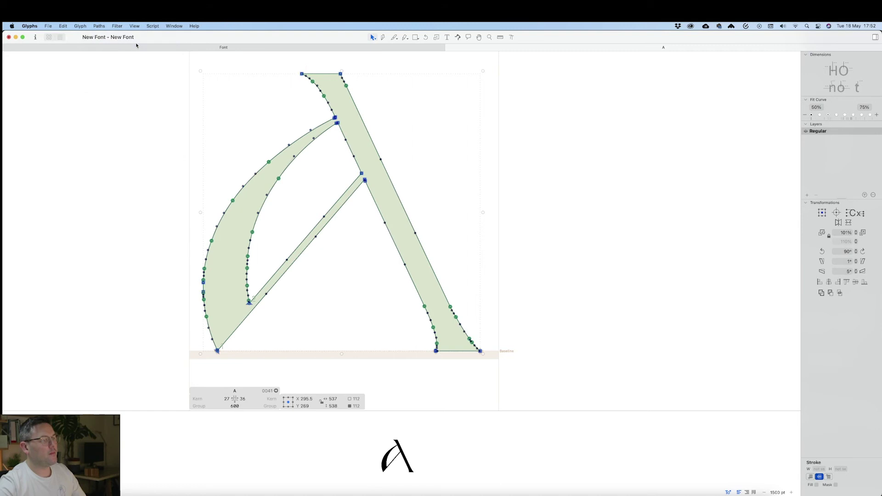
pyautogui.click(257, 100)
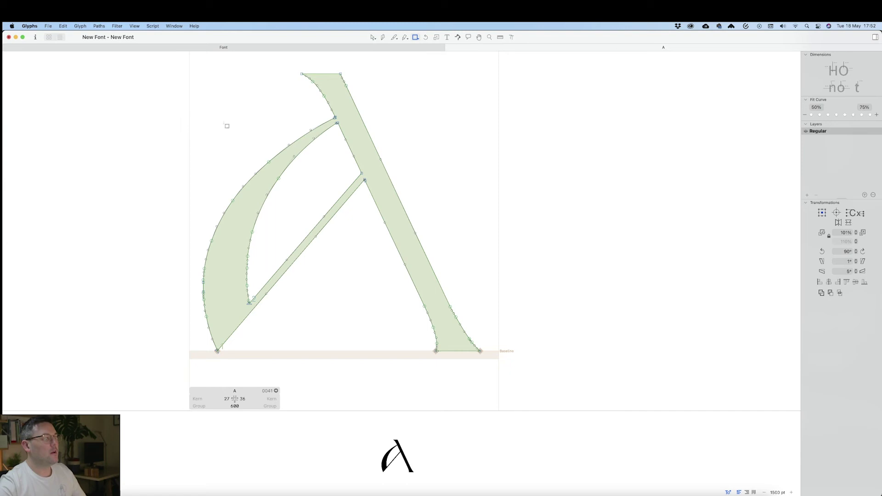
# Step: Draw a wide rectangle and move it down across the middle of the A
pyautogui.moveTo(183, 112); pyautogui.dragTo(466, 161)
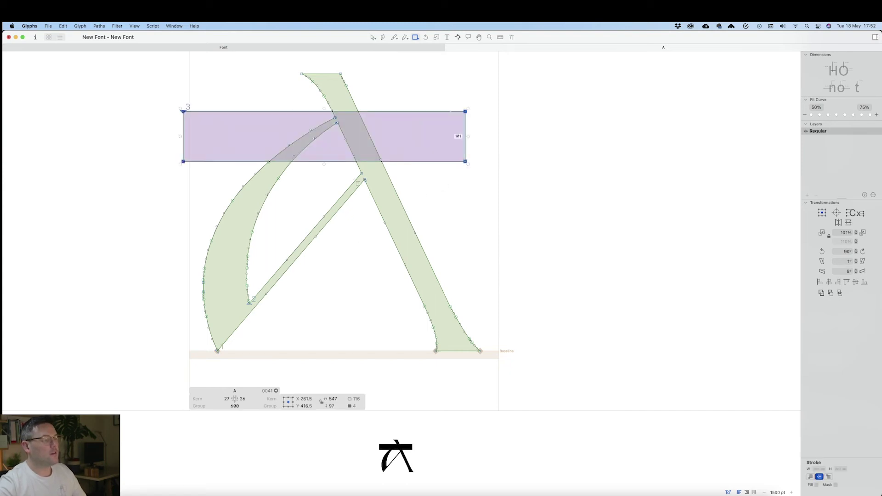
pyautogui.press('v')
pyautogui.moveTo(392, 132); pyautogui.dragTo(410, 179)
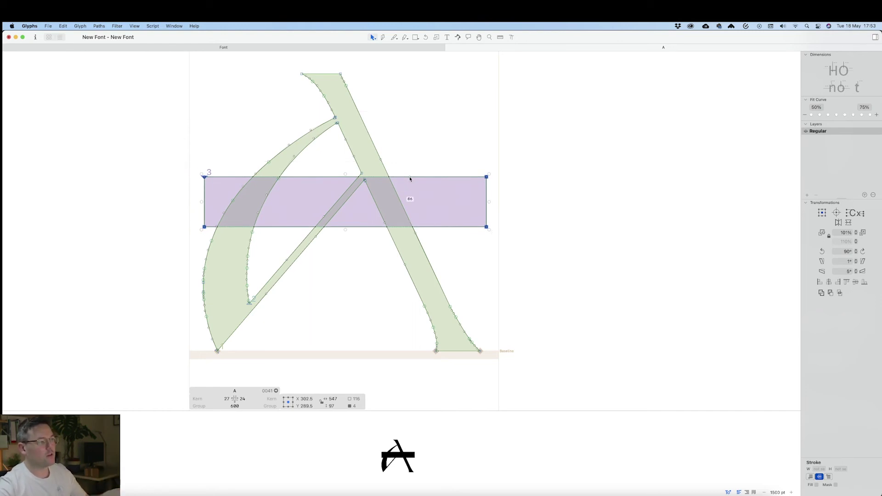
# Step: Reverse the rectangle's contour and preview the overlaps as white cut-outs
pyautogui.click(453, 154)
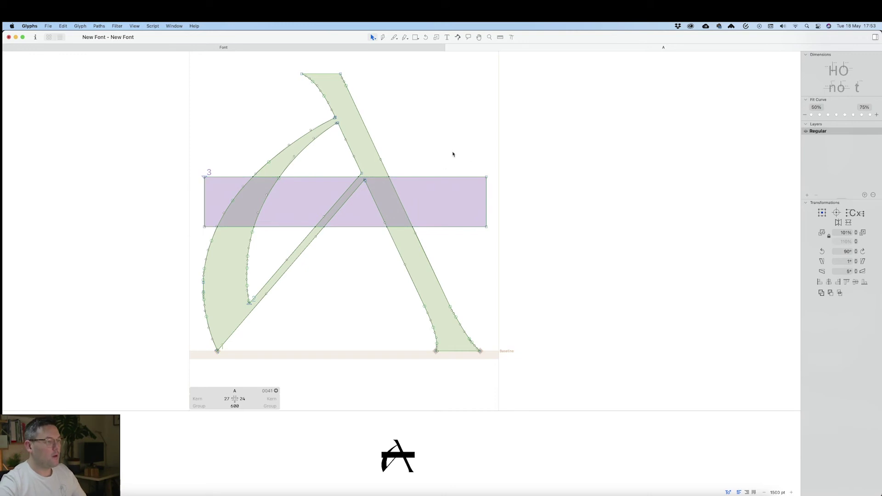
pyautogui.click(413, 179)
pyautogui.rightClick(414, 179)
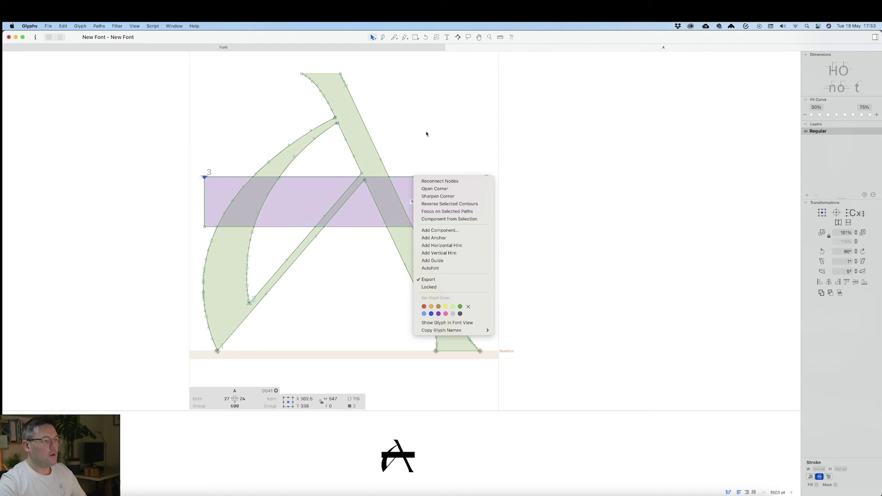
pyautogui.click(452, 206)
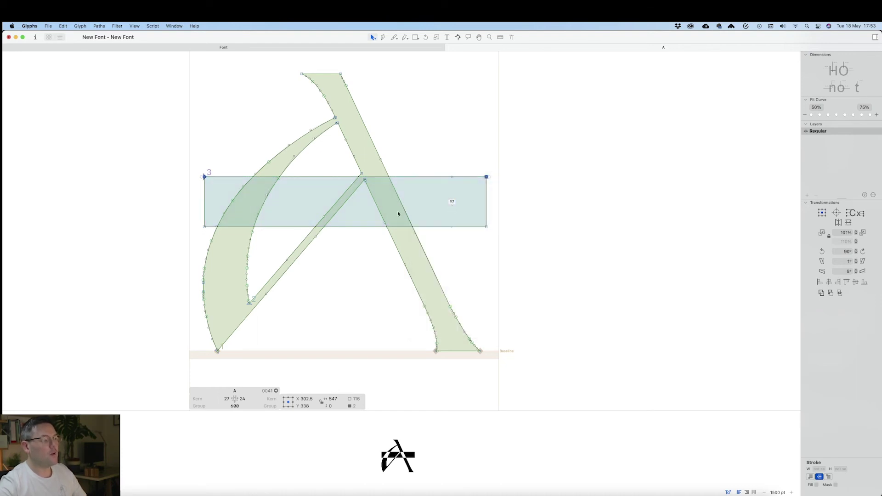
pyautogui.press('space')
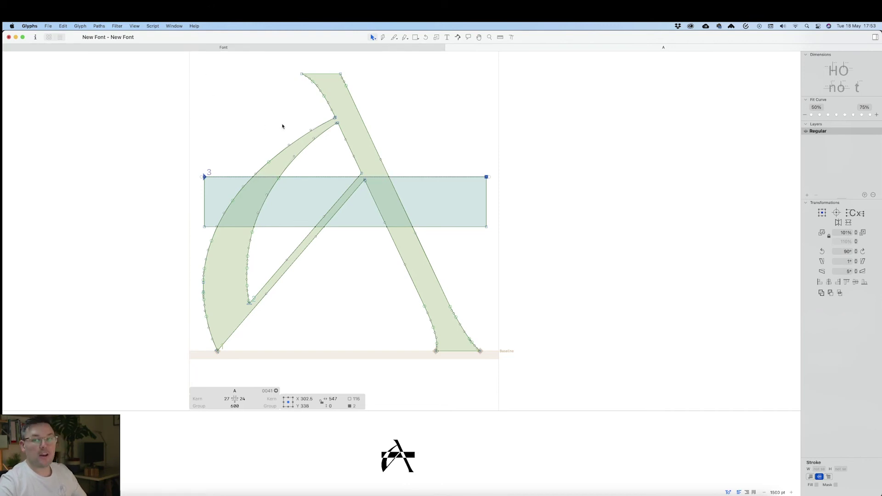
# Step: Correct the path direction of all outlines, including the rectangle, then deselect
pyautogui.press('super+a')
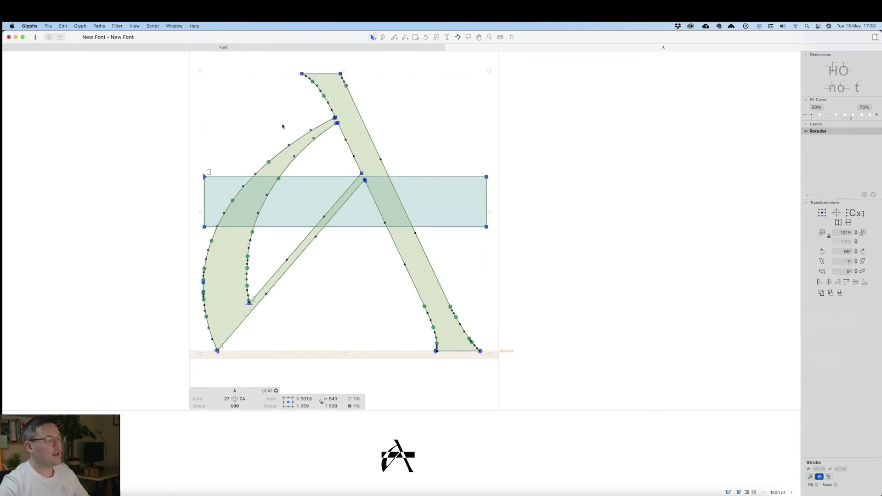
pyautogui.click(101, 28)
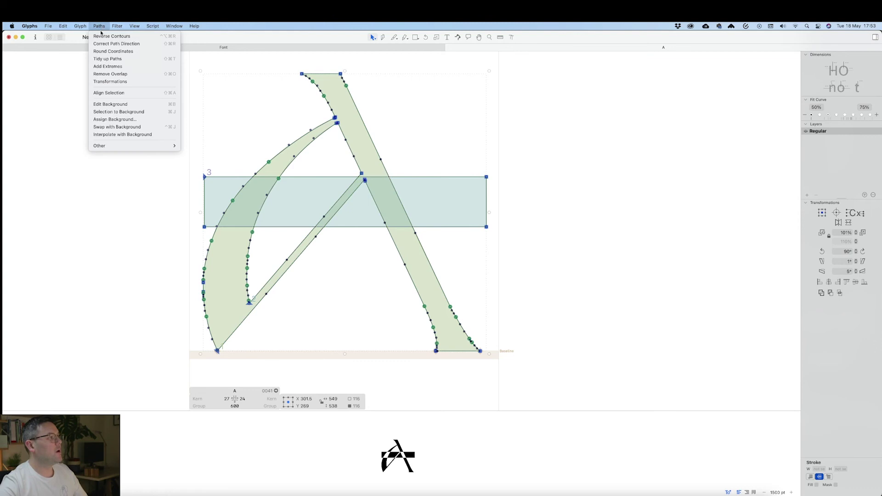
pyautogui.click(136, 47)
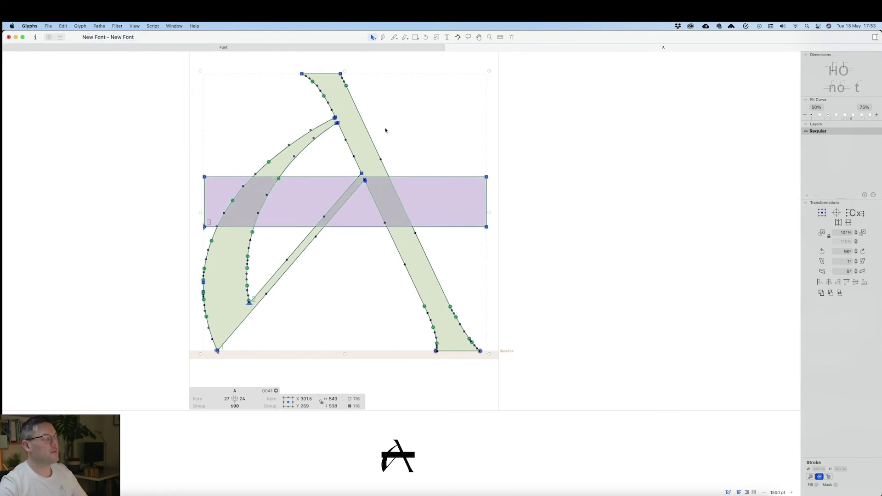
pyautogui.click(402, 125)
# Step: Preview the filled glyph, then delete the rectangle crossing the A
pyautogui.press('space')
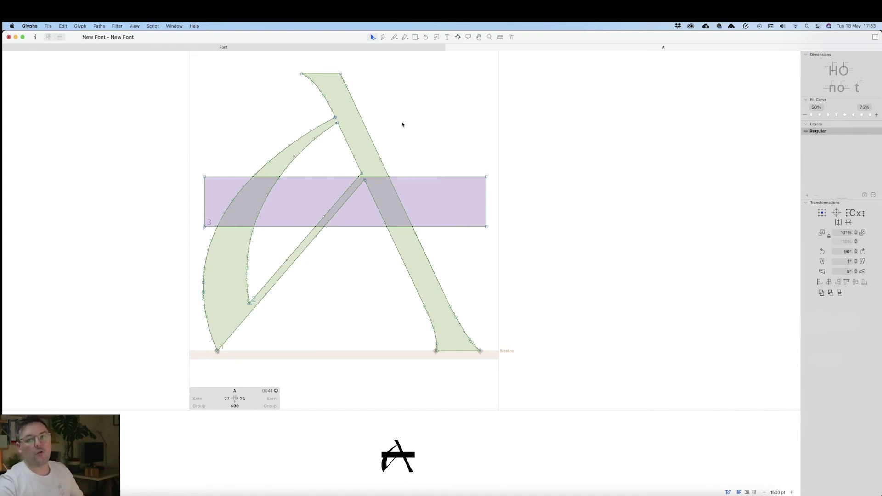
pyautogui.press('space')
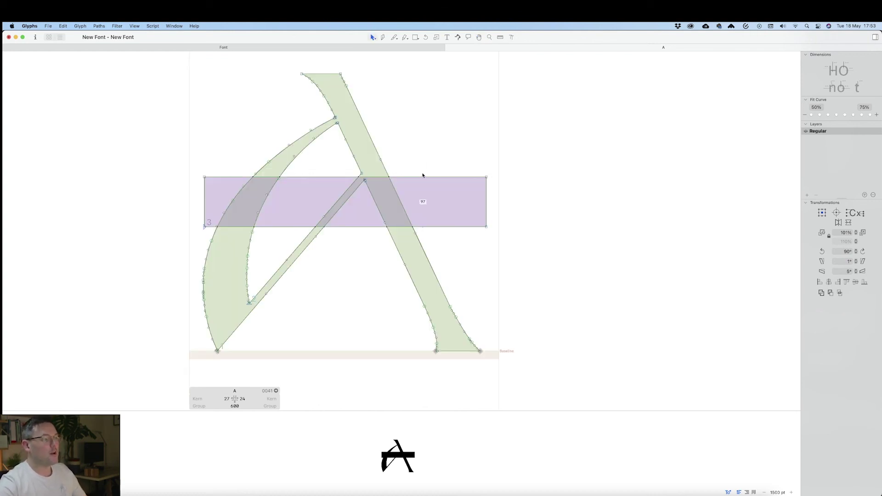
pyautogui.press('Delete')
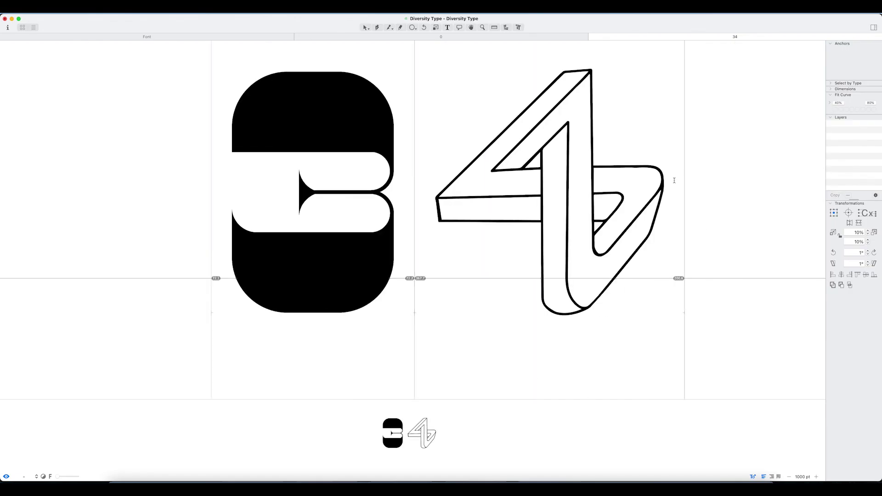
# Step: Open the Diversity Type font's five glyph for outline editing
pyautogui.write('0')
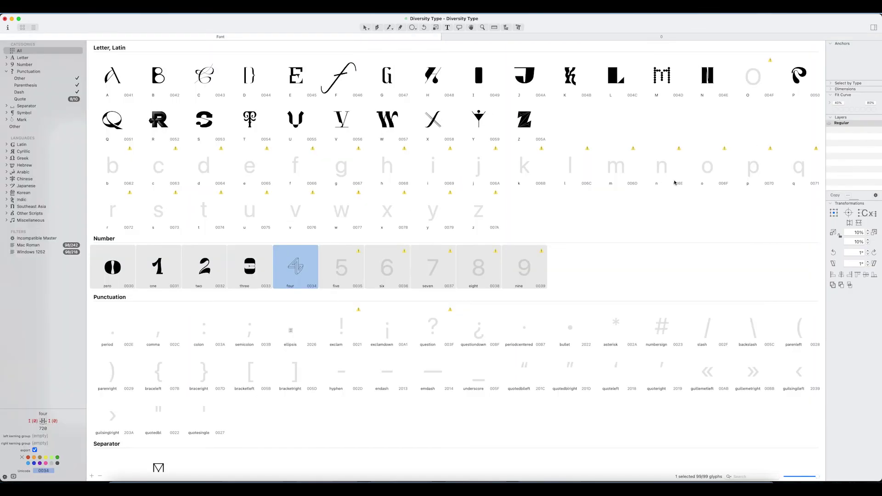
pyautogui.doubleClick(346, 268)
pyautogui.press('Escape')
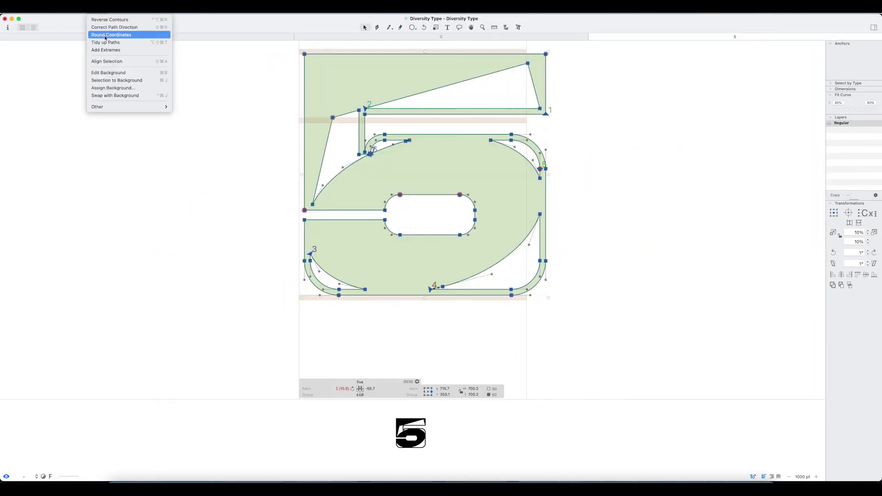